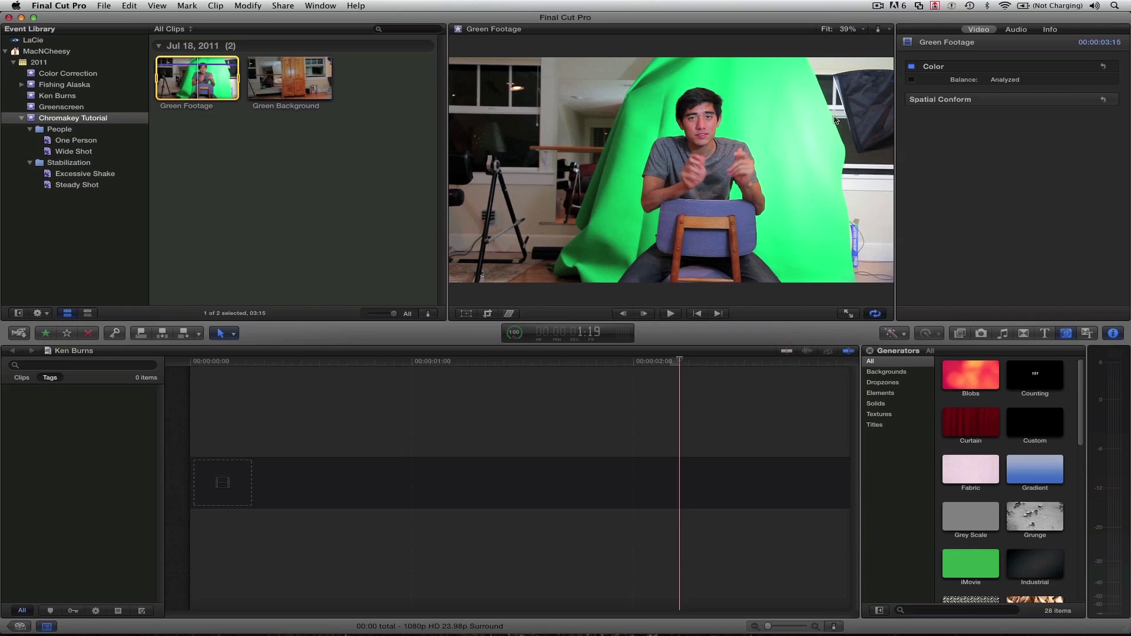
Add Green Footage to the Ken Burns timeline, drop the Keying category's Keyer on it, and select it.
drag(208, 75, 200, 485)
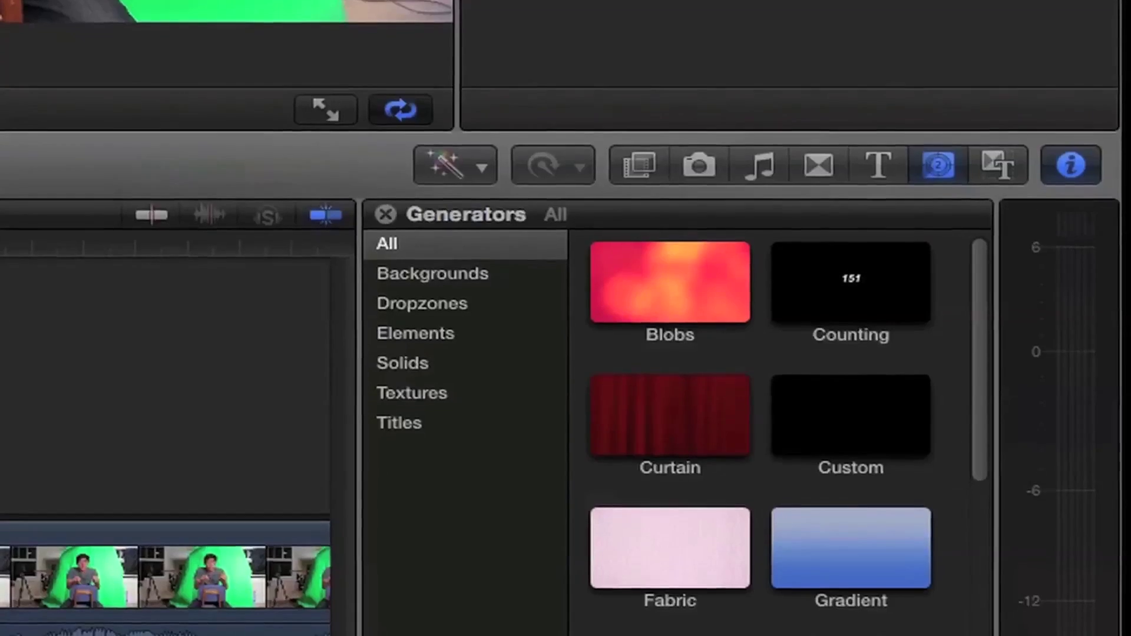
click(644, 132)
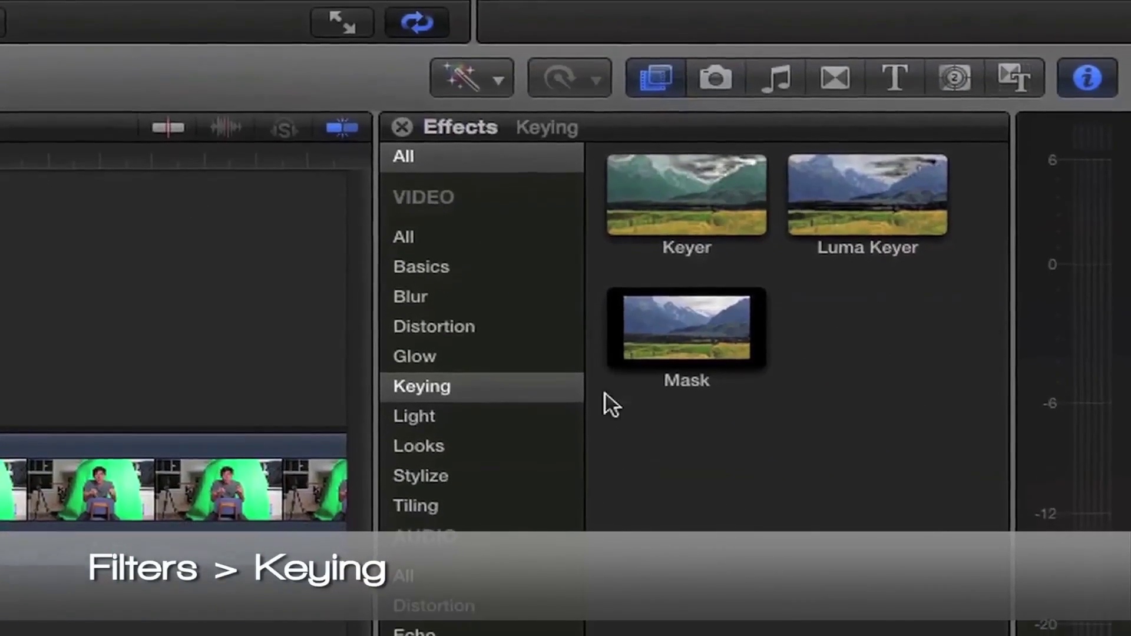
click(443, 403)
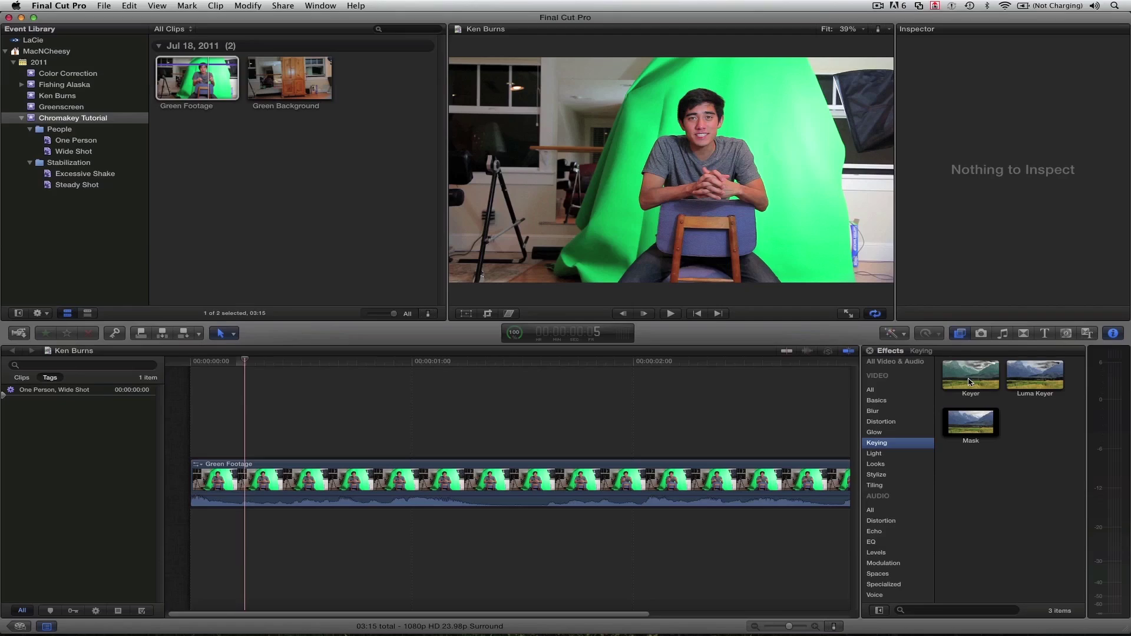
drag(692, 162, 140, 468)
drag(775, 484, 775, 485)
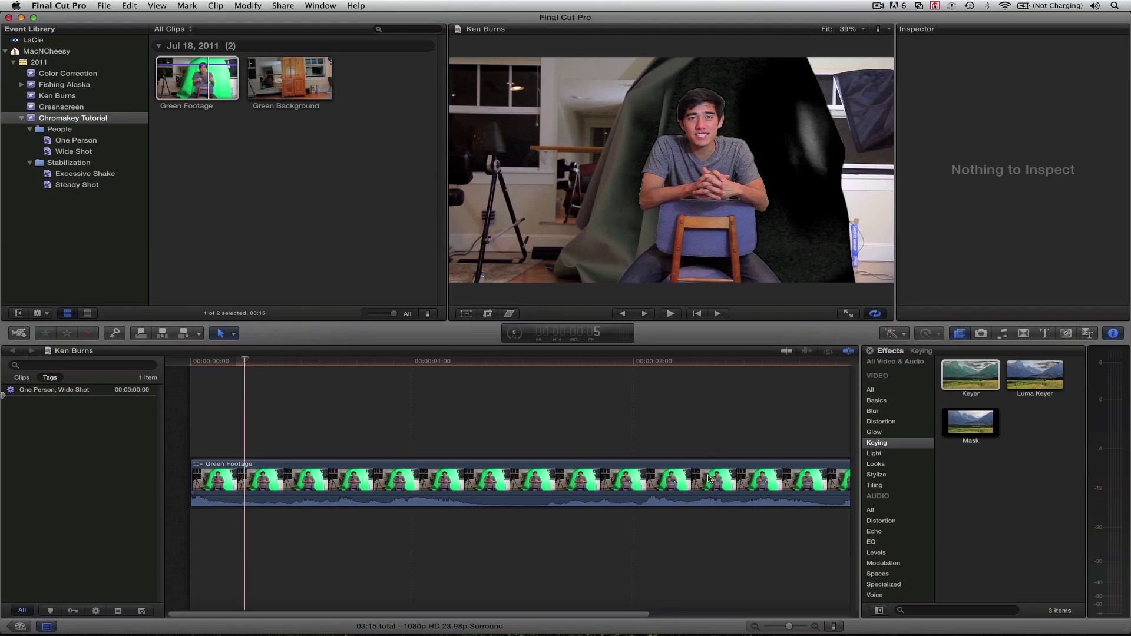
click(710, 479)
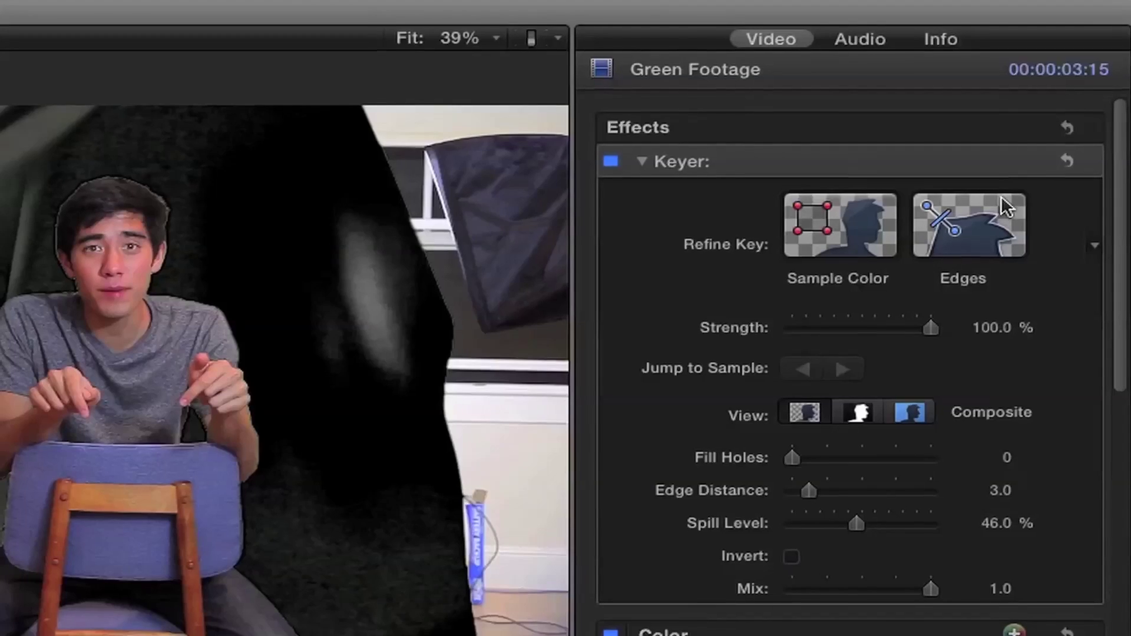
Turn on the Keyer's Sample Color refinement in the Inspector.
click(996, 233)
click(920, 229)
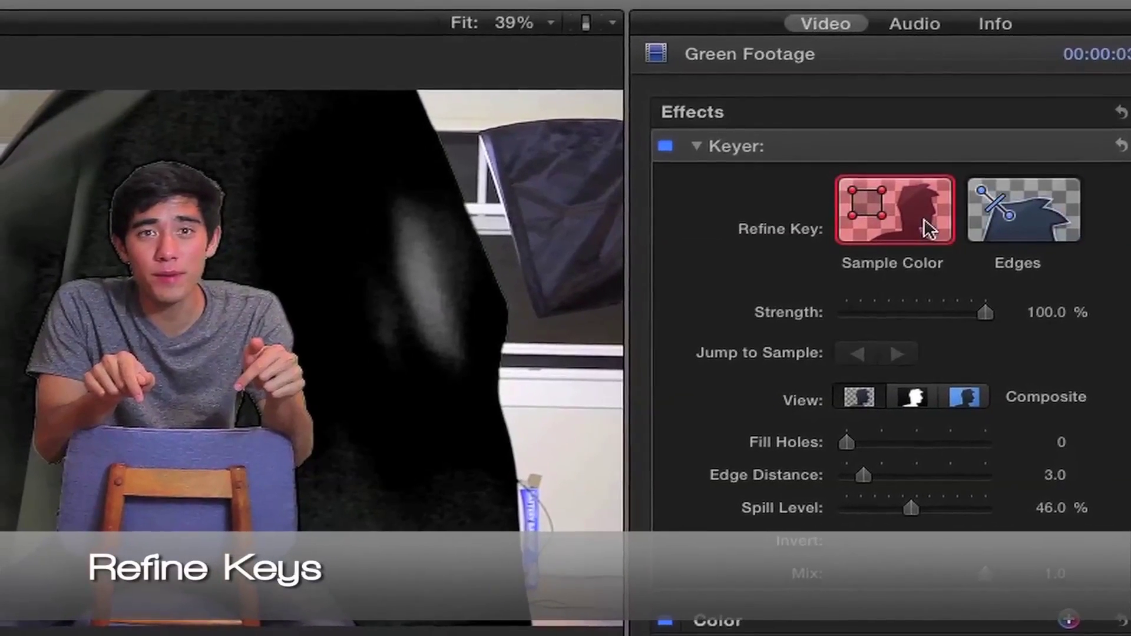
click(981, 213)
click(942, 206)
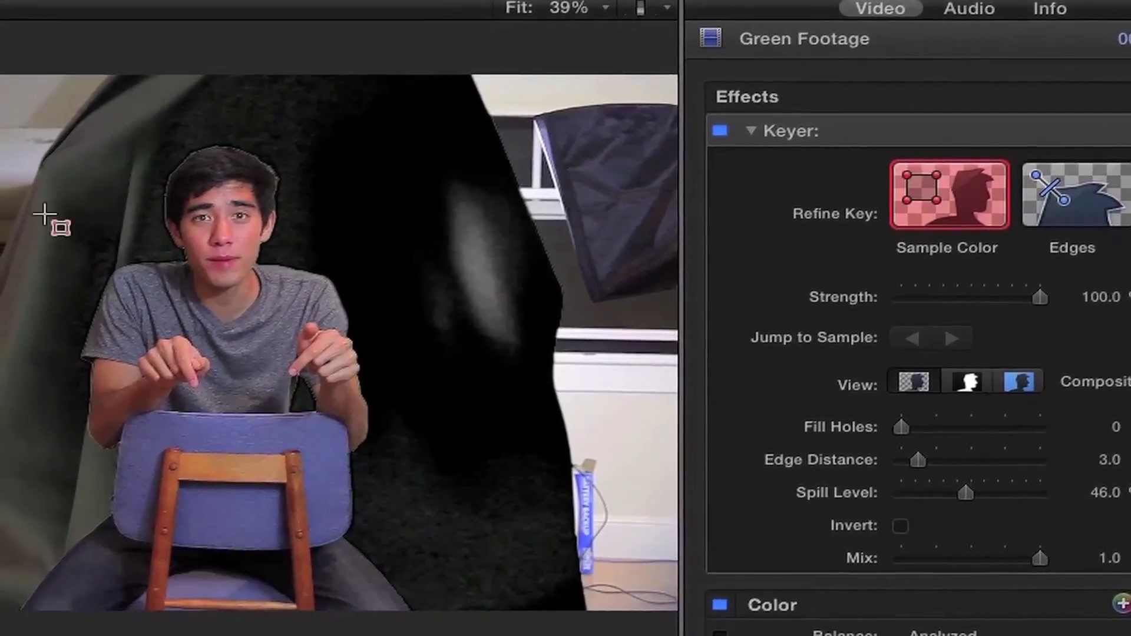
Sample leftover backdrop at top left, right side and lower right, then show the Matte view.
drag(109, 125, 171, 152)
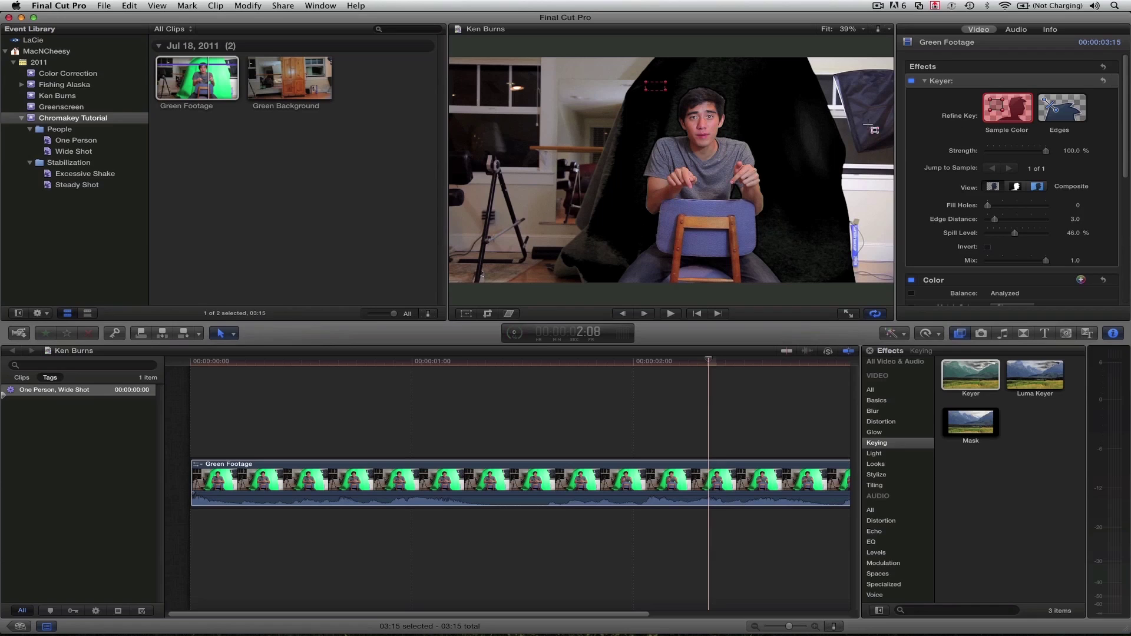
drag(800, 119, 806, 138)
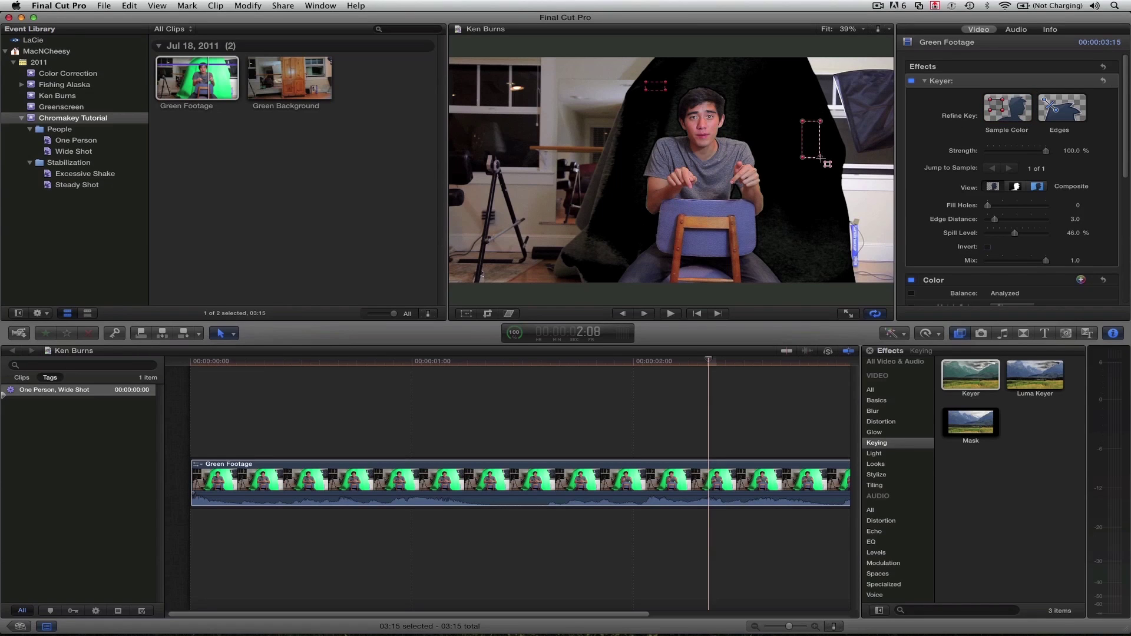
click(1010, 121)
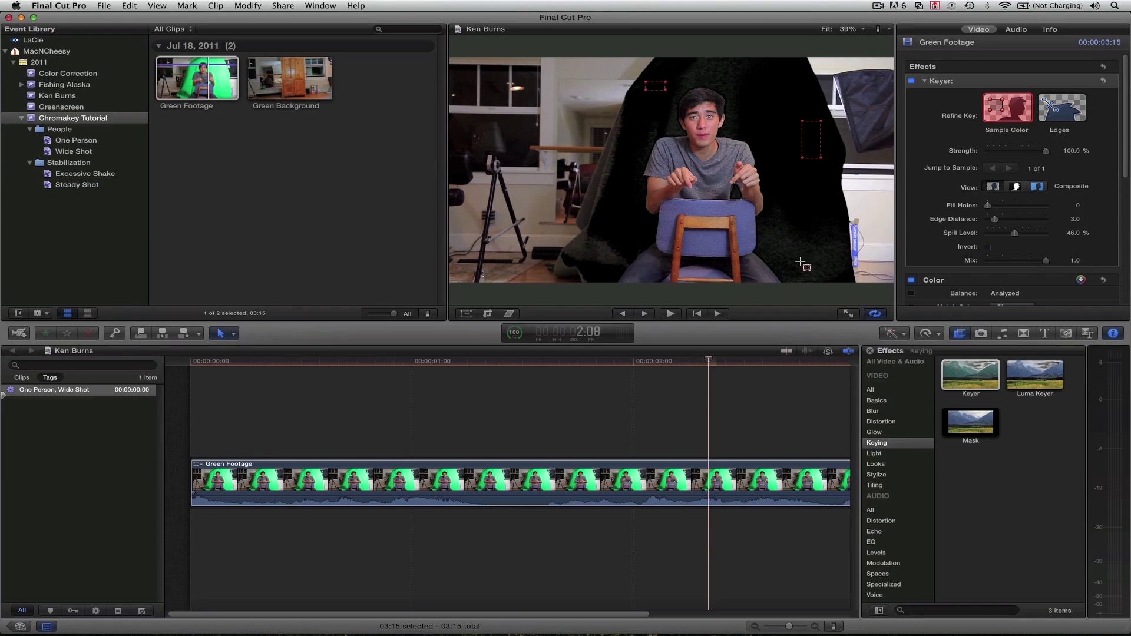
click(798, 243)
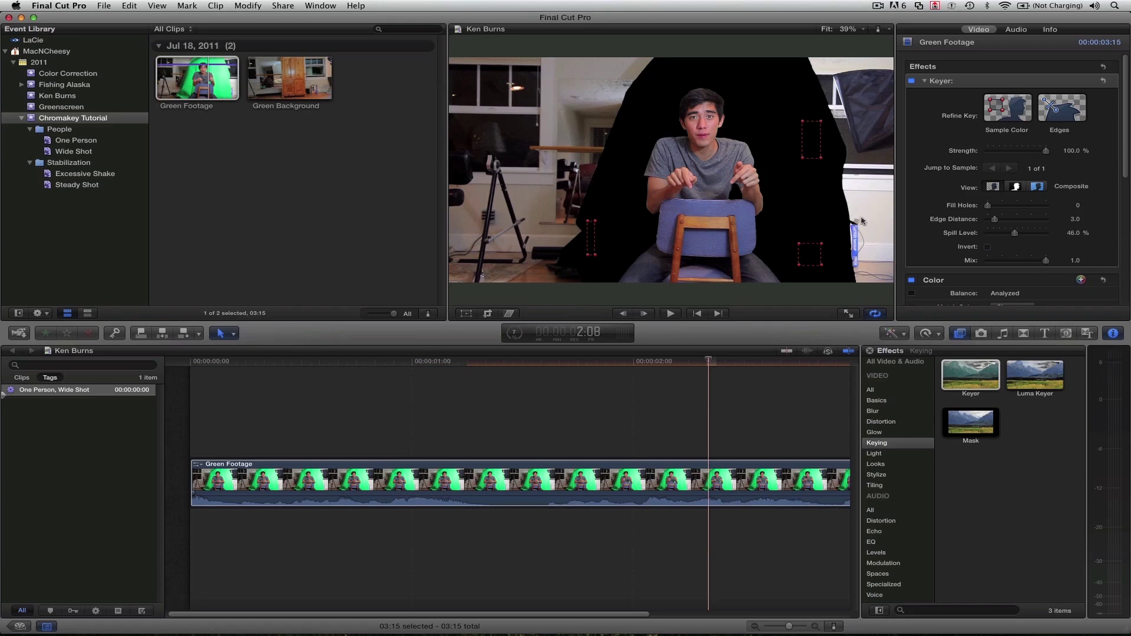
click(1016, 187)
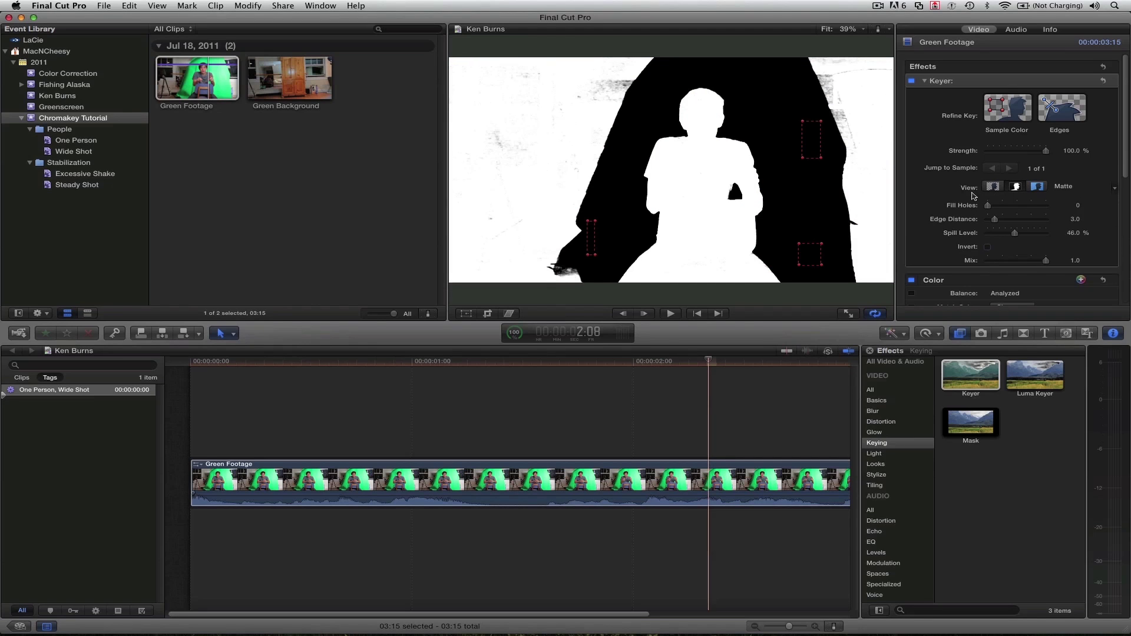
Zoom into the matte to inspect the key's edges.
key(z)
click(659, 235)
click(682, 234)
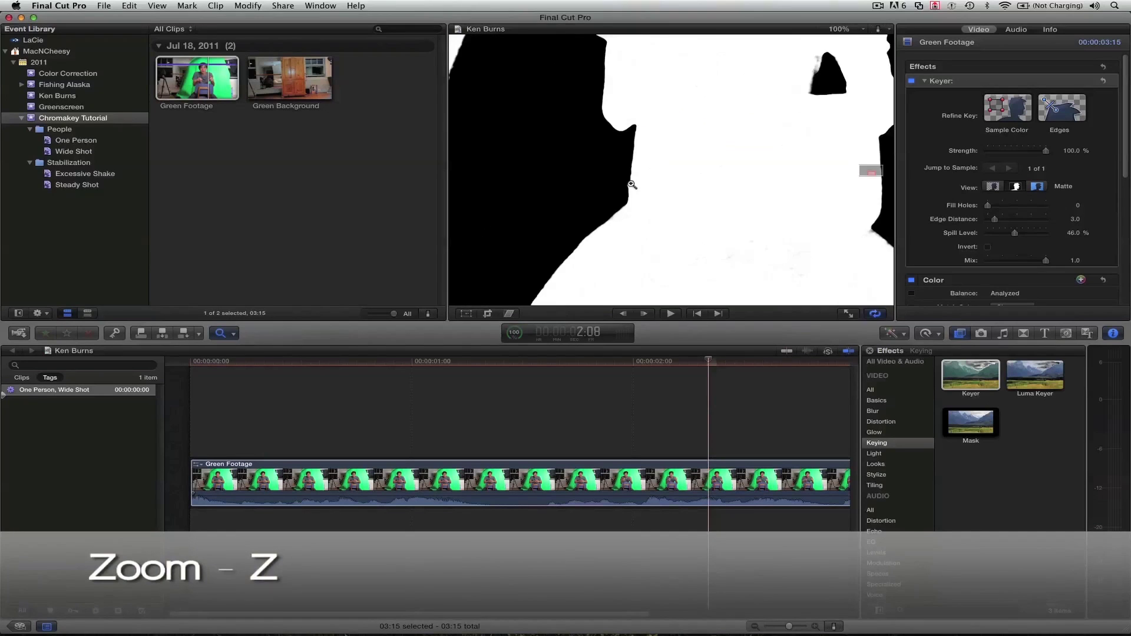
Set the Keyer view to Original, fit the frame in the viewer, and return to the Select tool.
click(1036, 188)
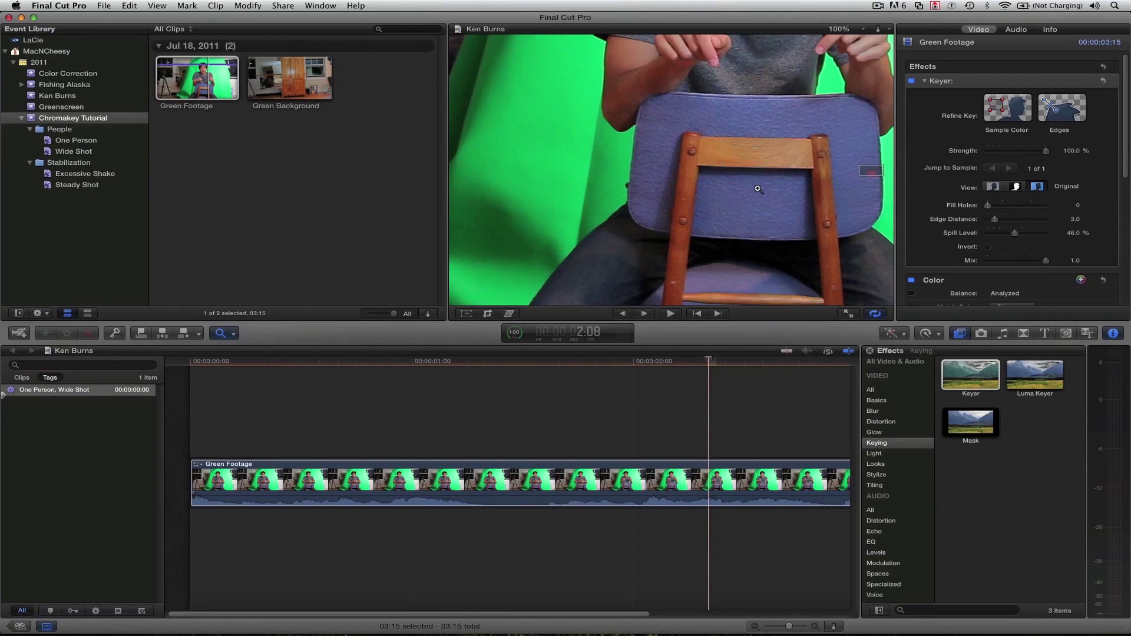
key(shift+z)
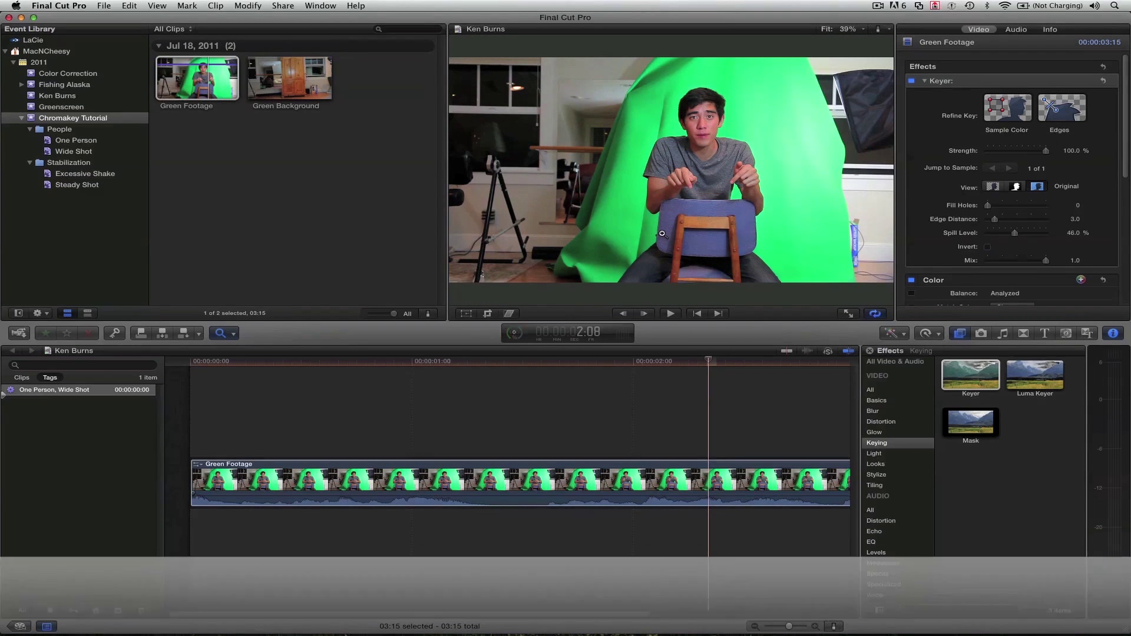
click(234, 334)
click(237, 350)
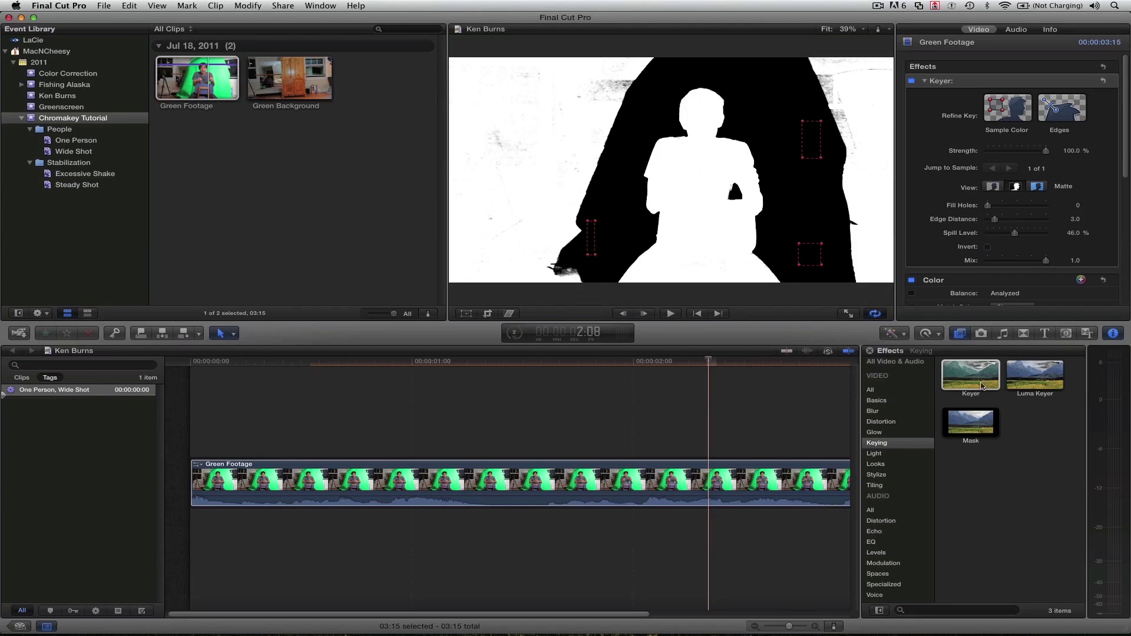
Preview the keyed clip in Composite view over a Curtain generator, then delete the Curtain.
click(1066, 333)
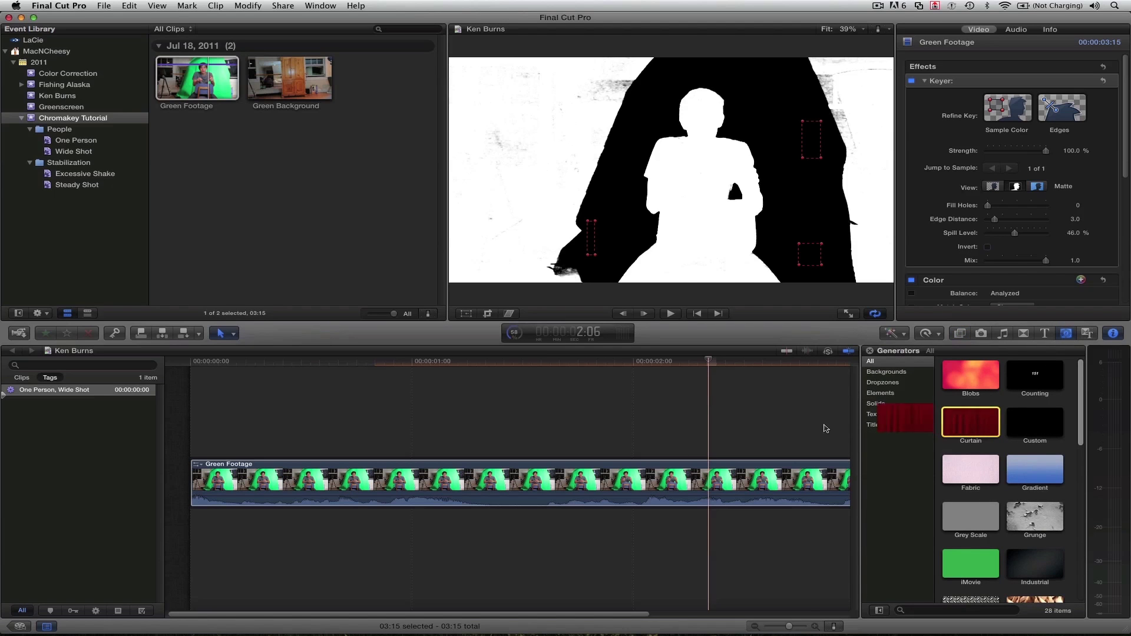
drag(825, 429, 470, 536)
click(993, 189)
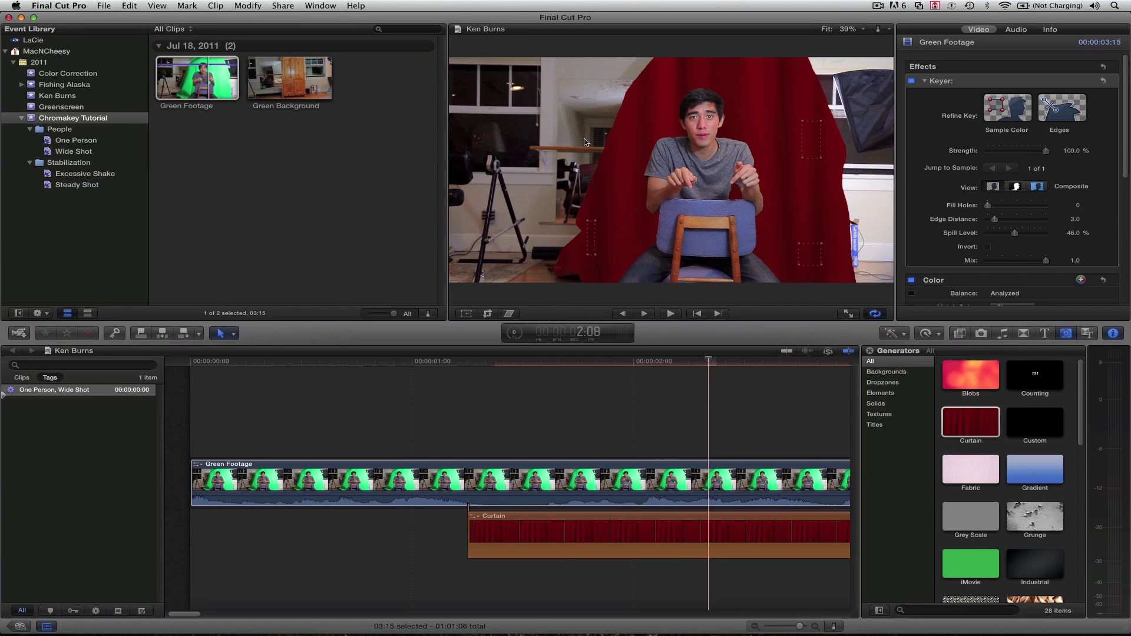
click(603, 532)
key(Delete)
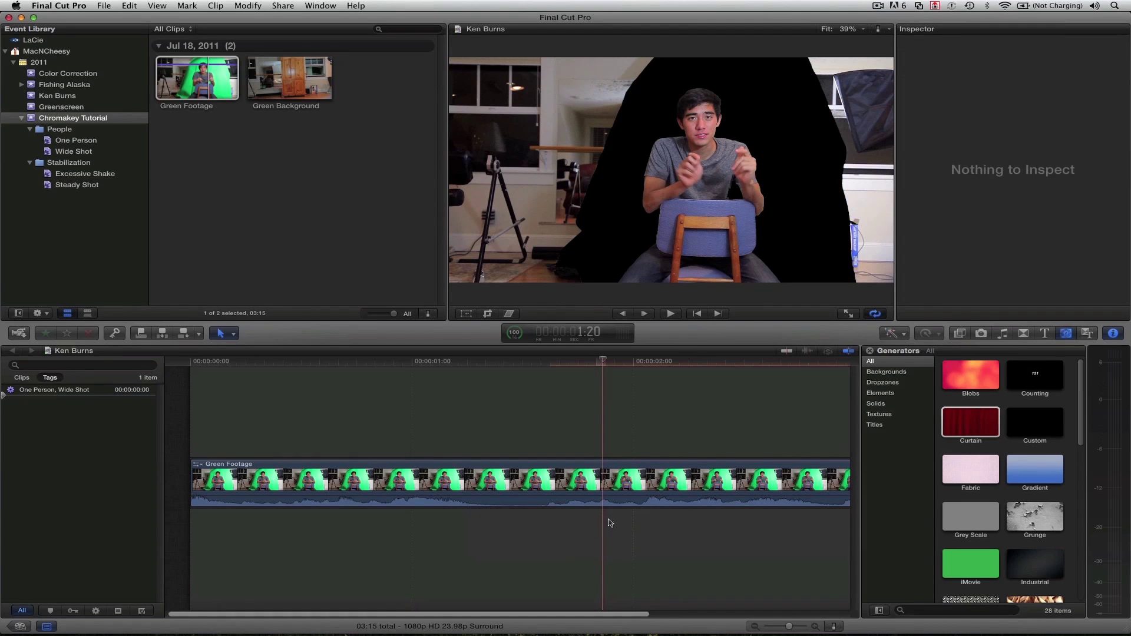
Apply the Mask effect to the Green Footage clip.
click(980, 425)
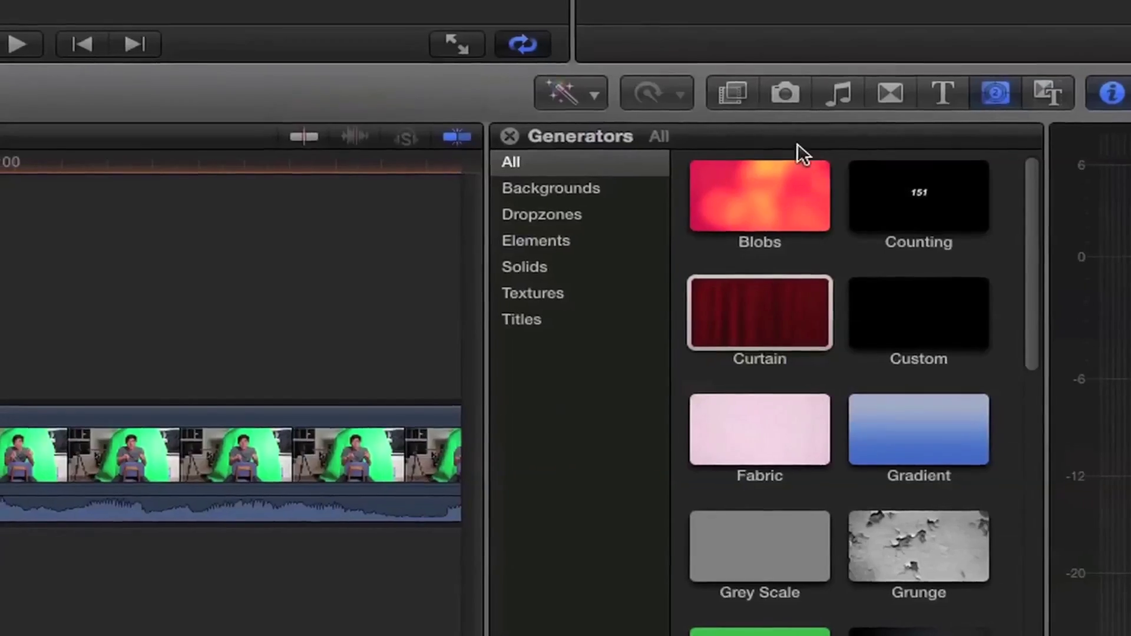
click(754, 91)
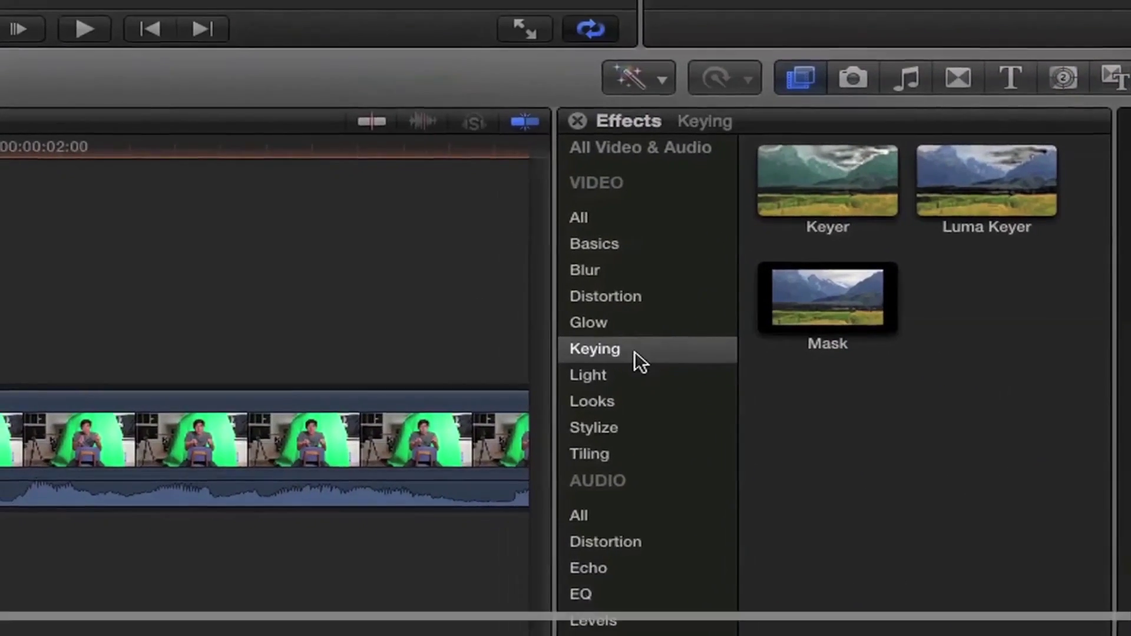
click(839, 288)
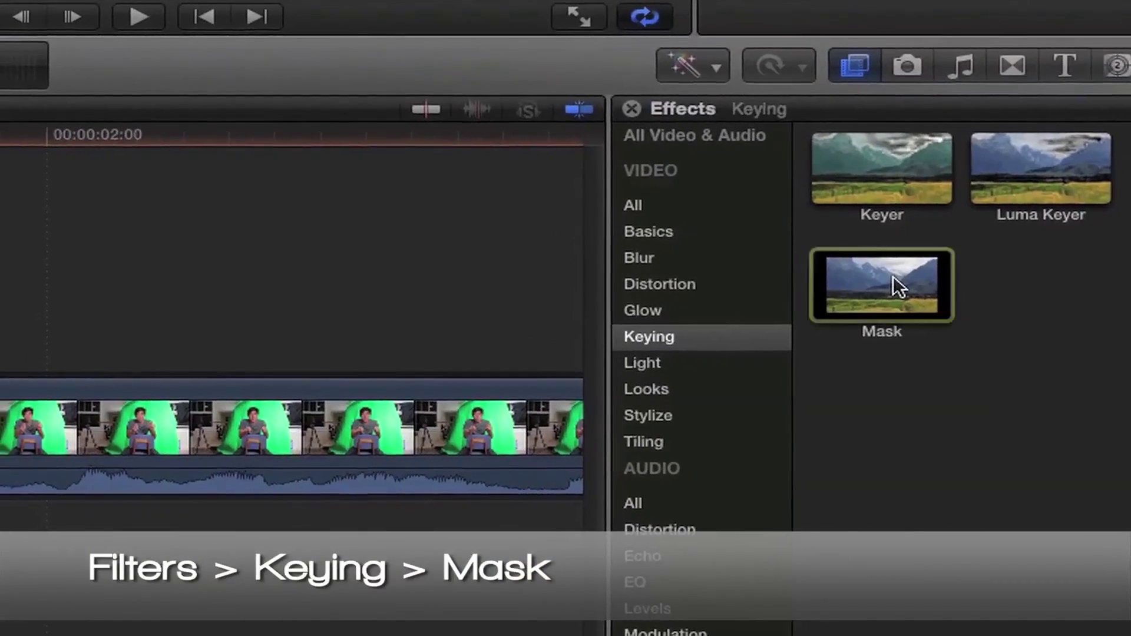
drag(893, 275, 45, 434)
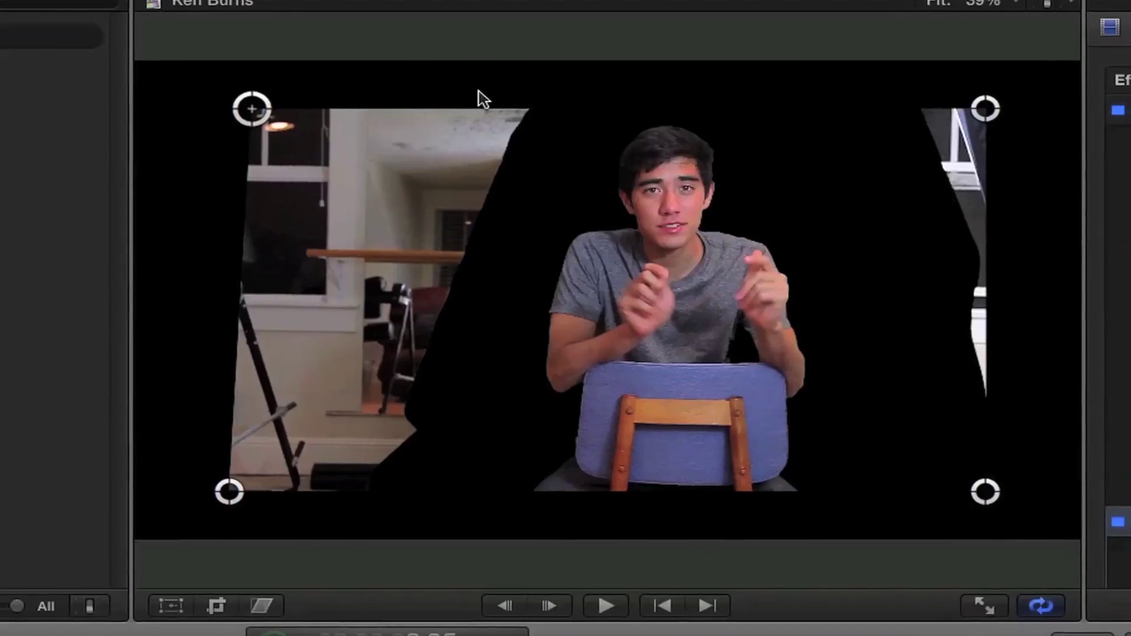
Pull the mask's corners inward to trim the top, left and right background slivers, then recheck the clip.
drag(493, 81, 640, 74)
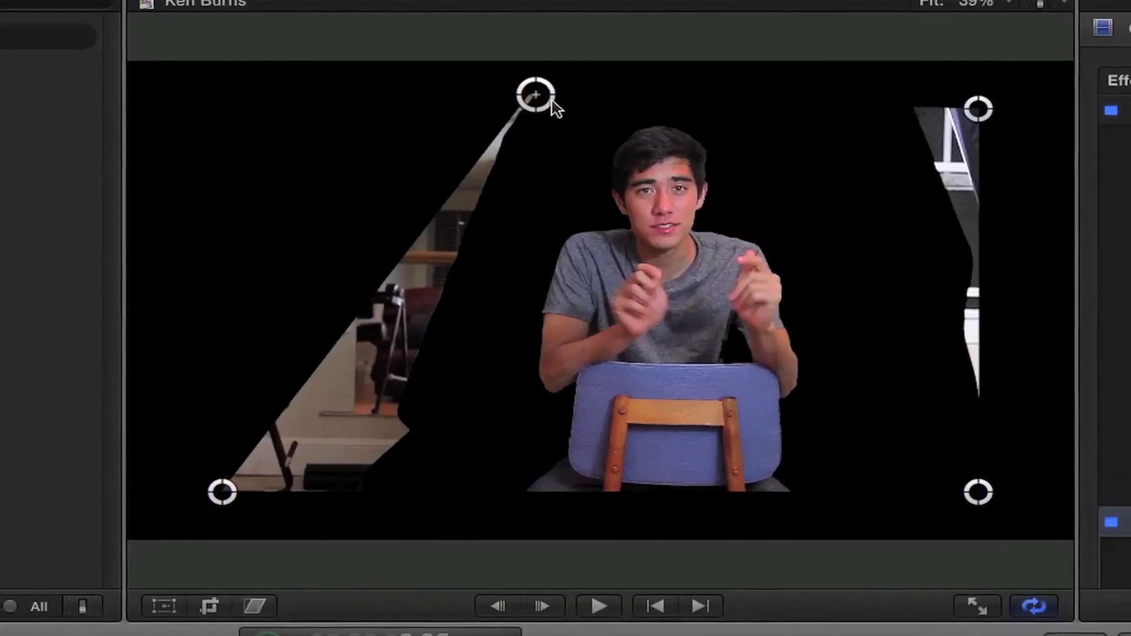
drag(556, 107, 555, 104)
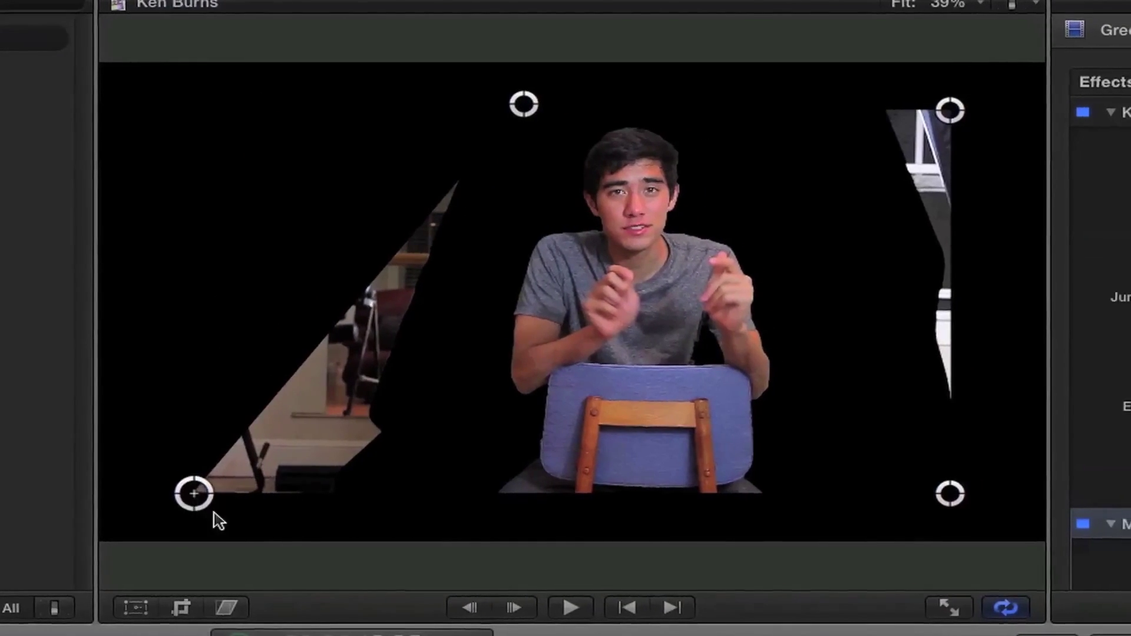
drag(196, 496, 385, 562)
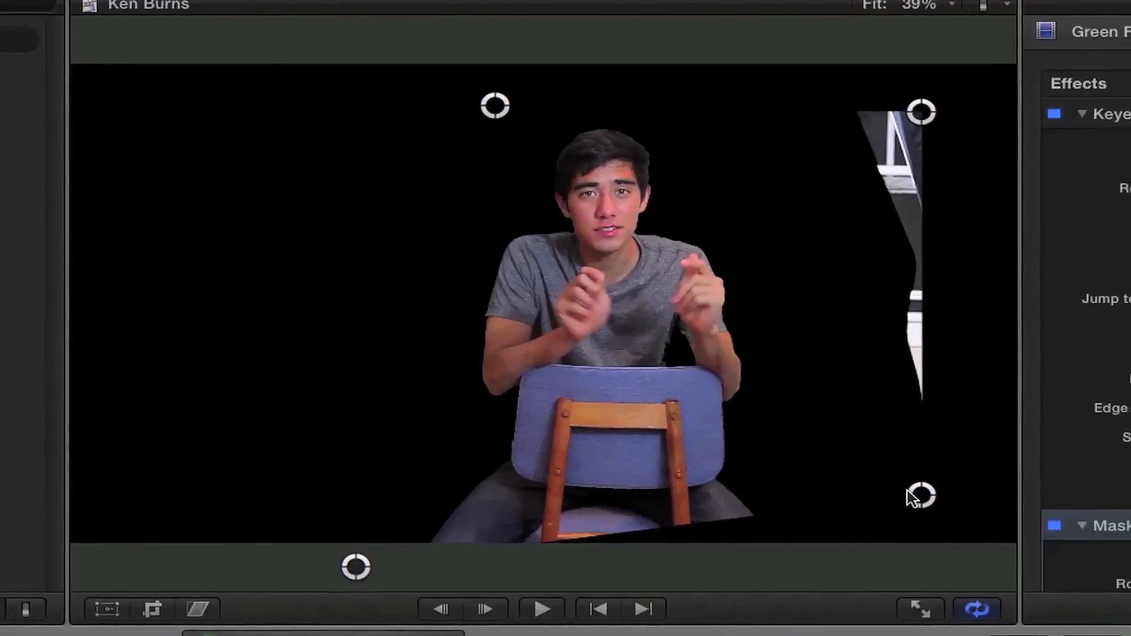
drag(910, 494, 891, 563)
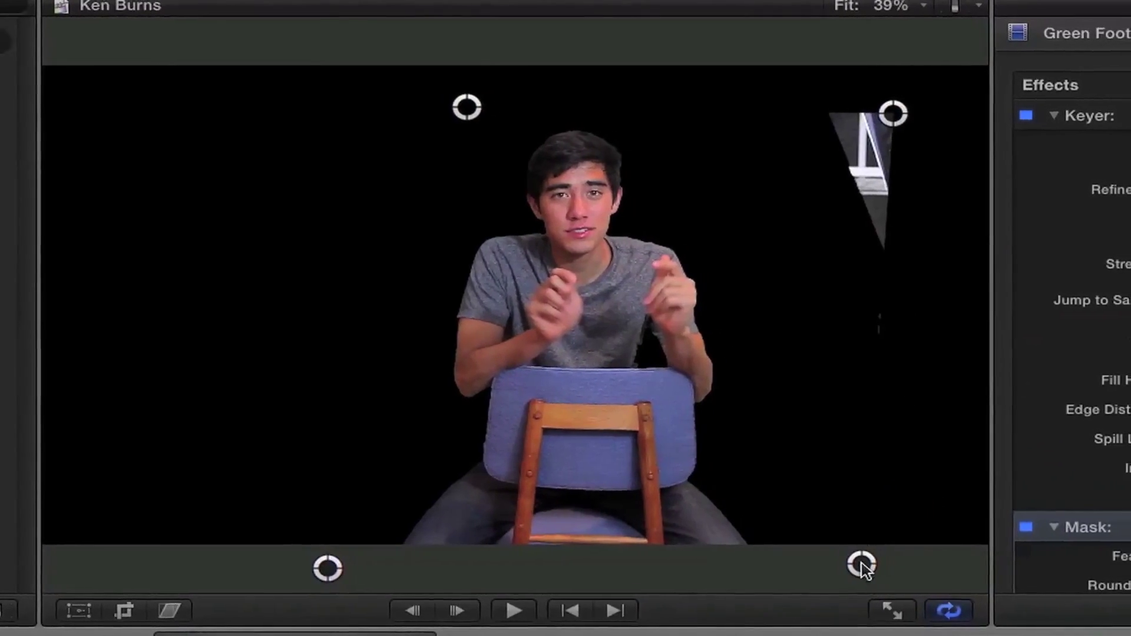
drag(893, 113, 790, 111)
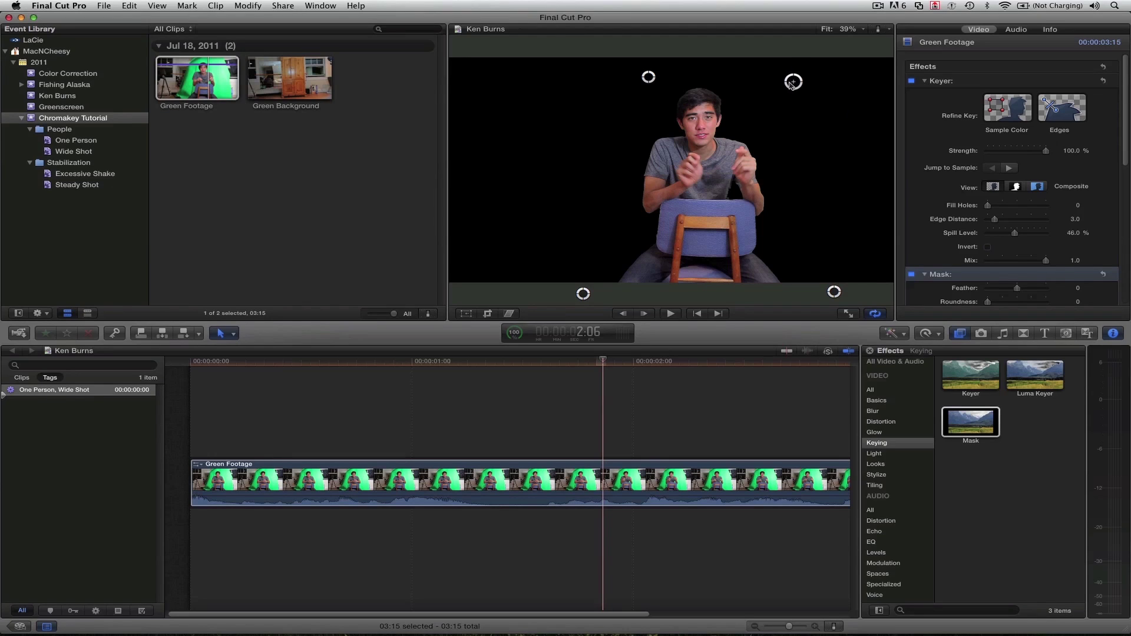
click(649, 417)
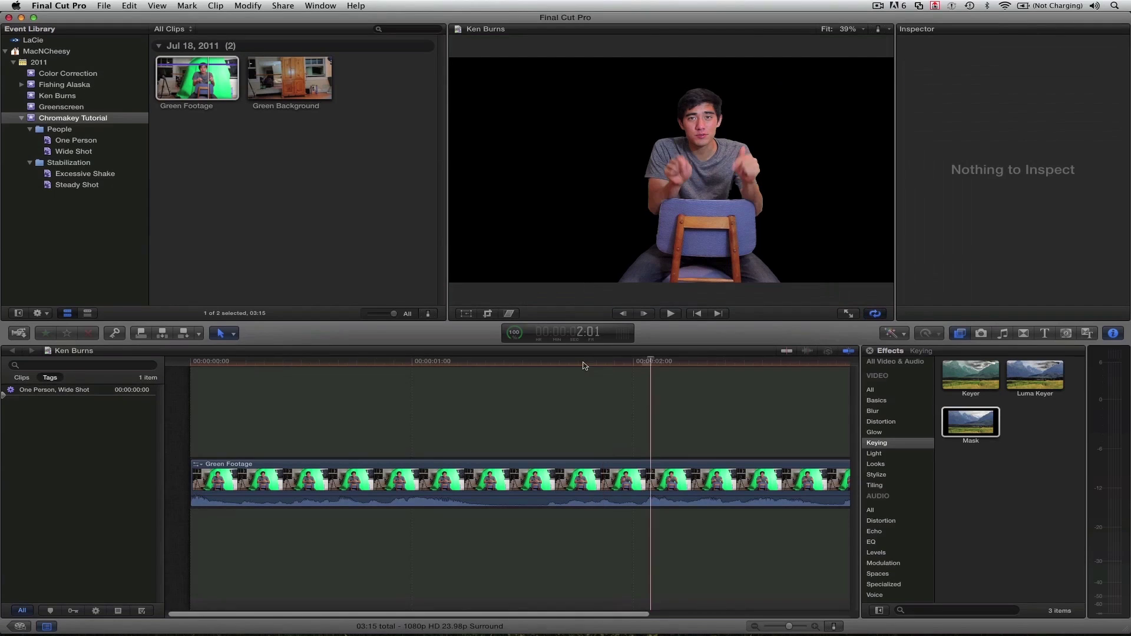
drag(586, 363, 344, 371)
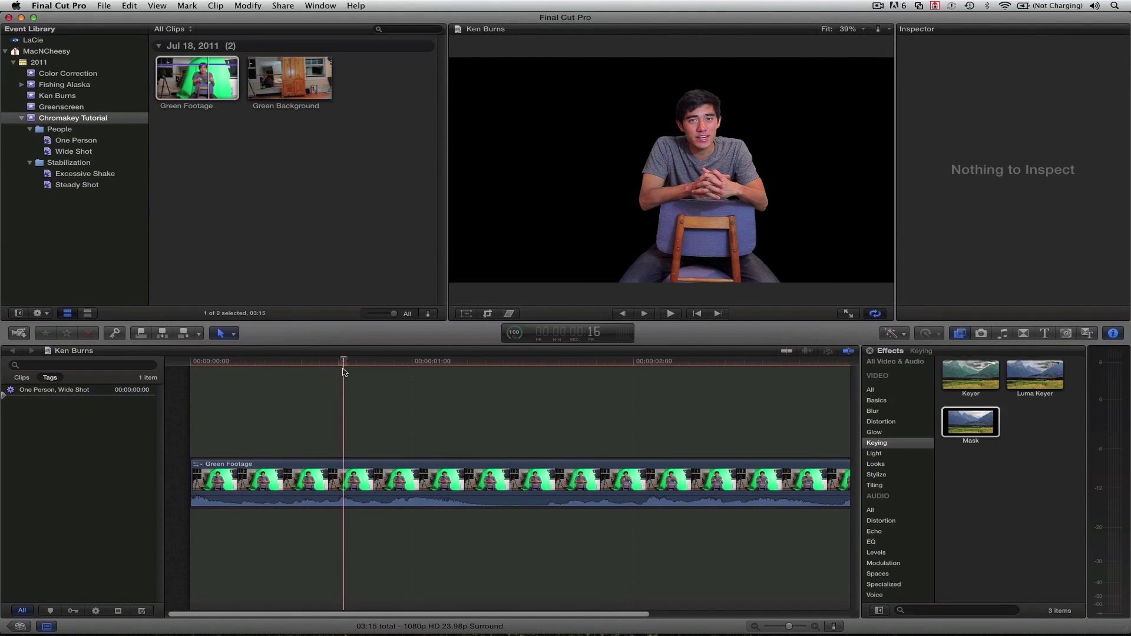
click(550, 488)
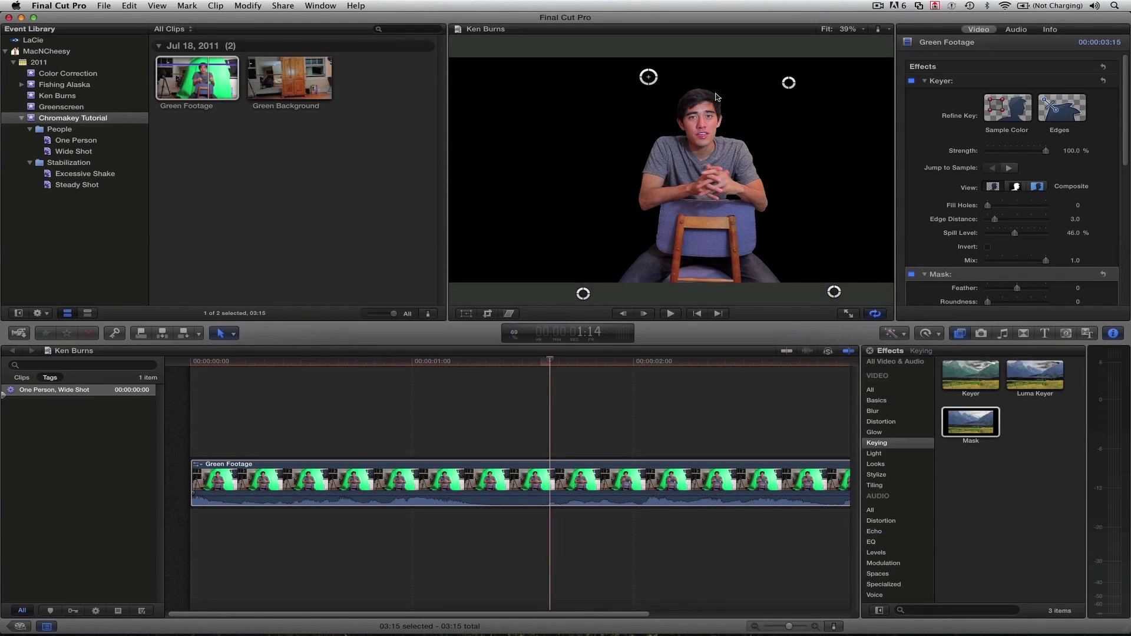
Check the mask edge near the head while skimming, then preview the Green Background clip.
mouse_move(649, 76)
mouse_down()
mouse_move(722, 93)
mouse_move(639, 84)
mouse_up()
drag(576, 361, 619, 362)
scroll(917, 212, down, 5)
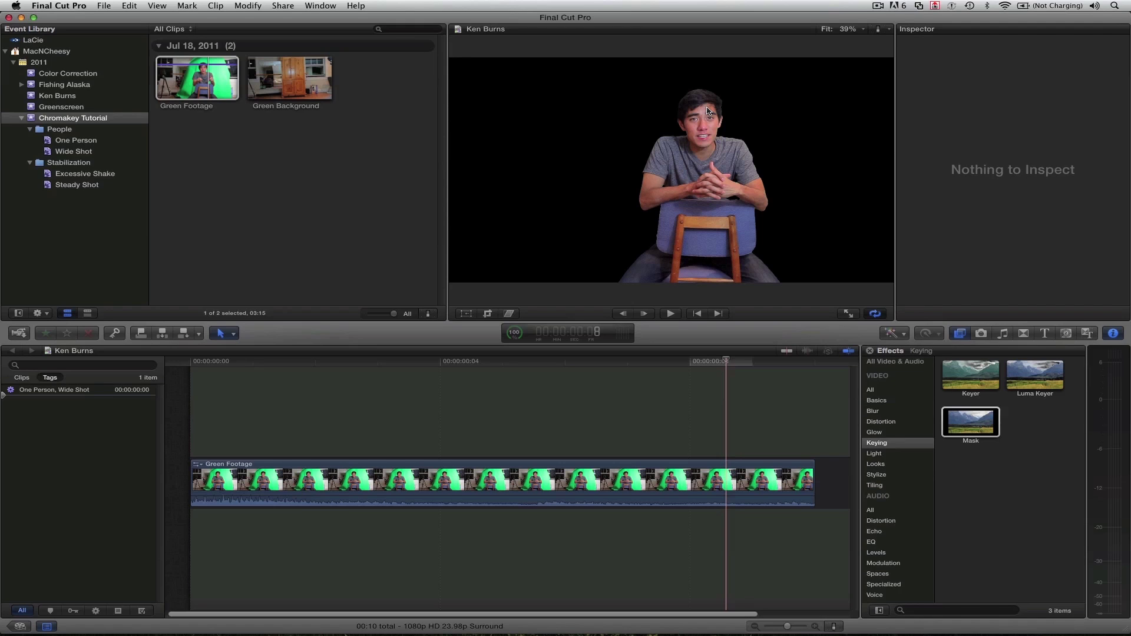
click(182, 78)
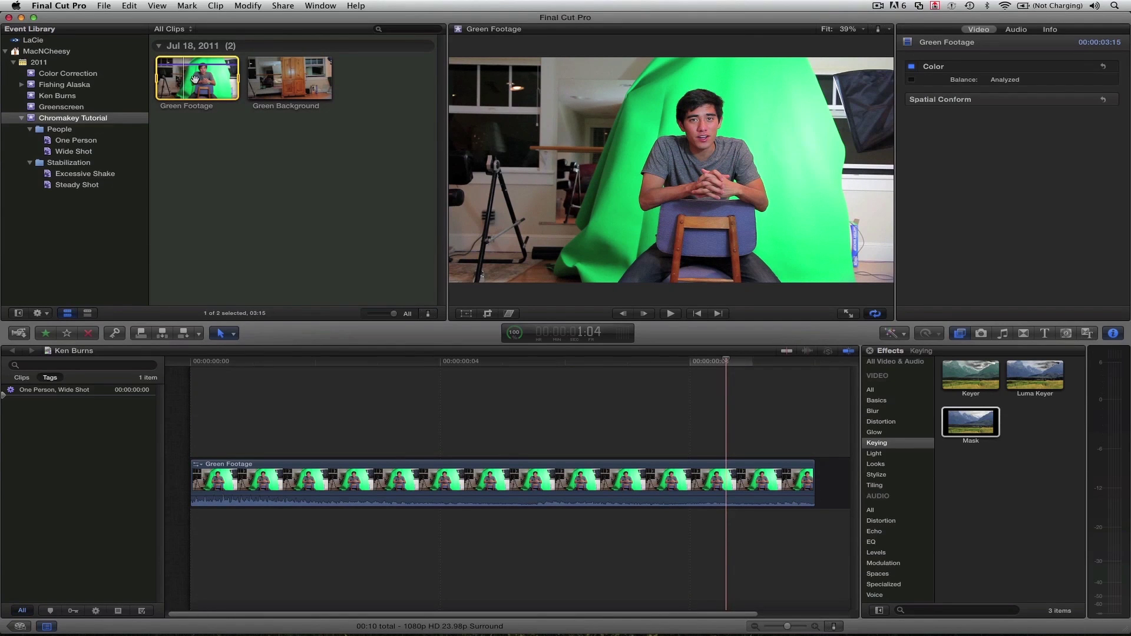
click(277, 78)
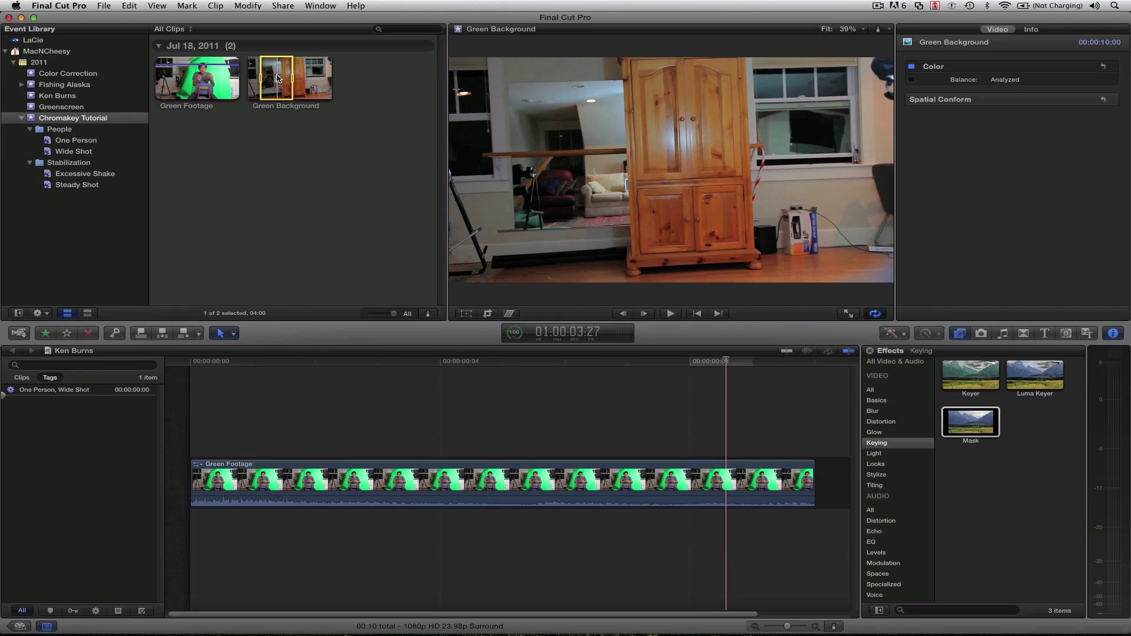
Drag a portion of Green Background beneath Green Footage and move the playhead to view the composite.
click(307, 88)
drag(297, 81, 201, 536)
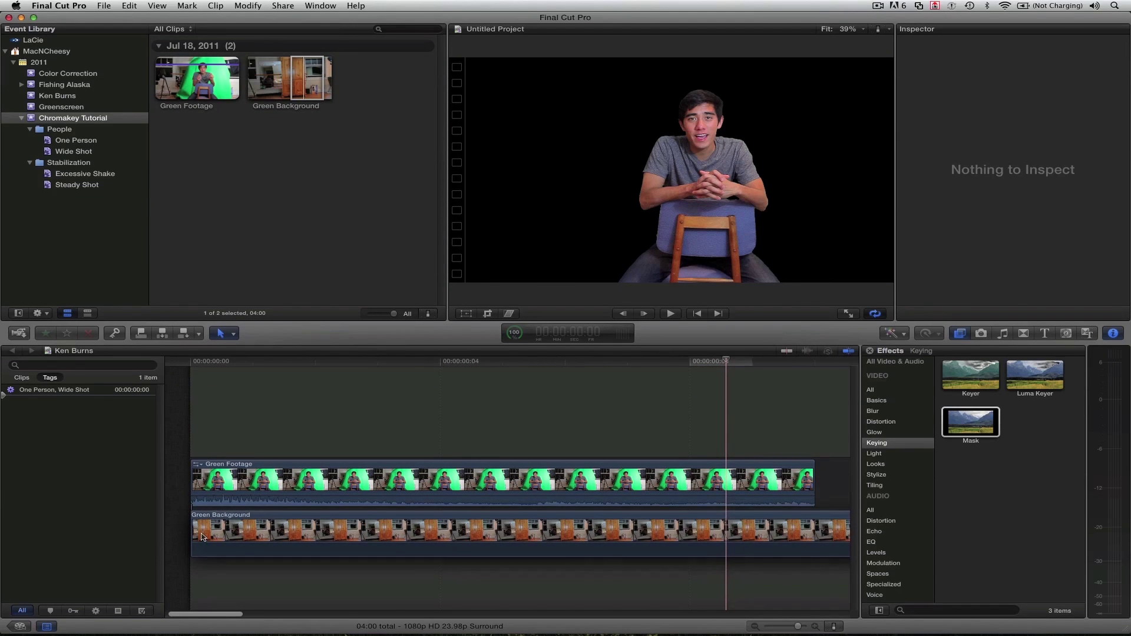
click(608, 362)
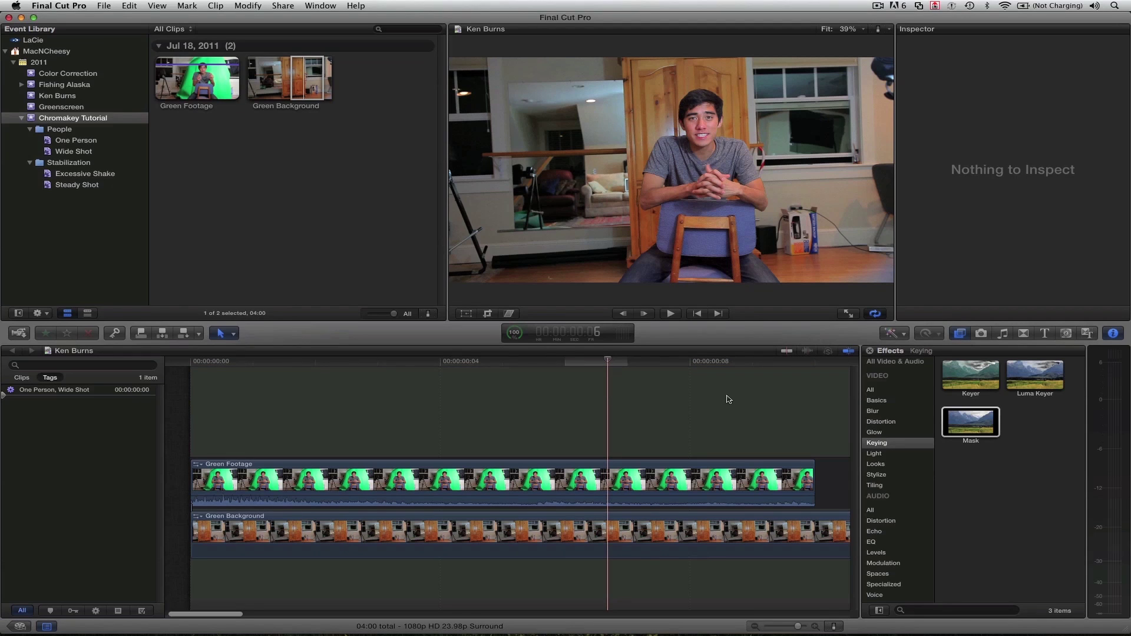
click(1066, 334)
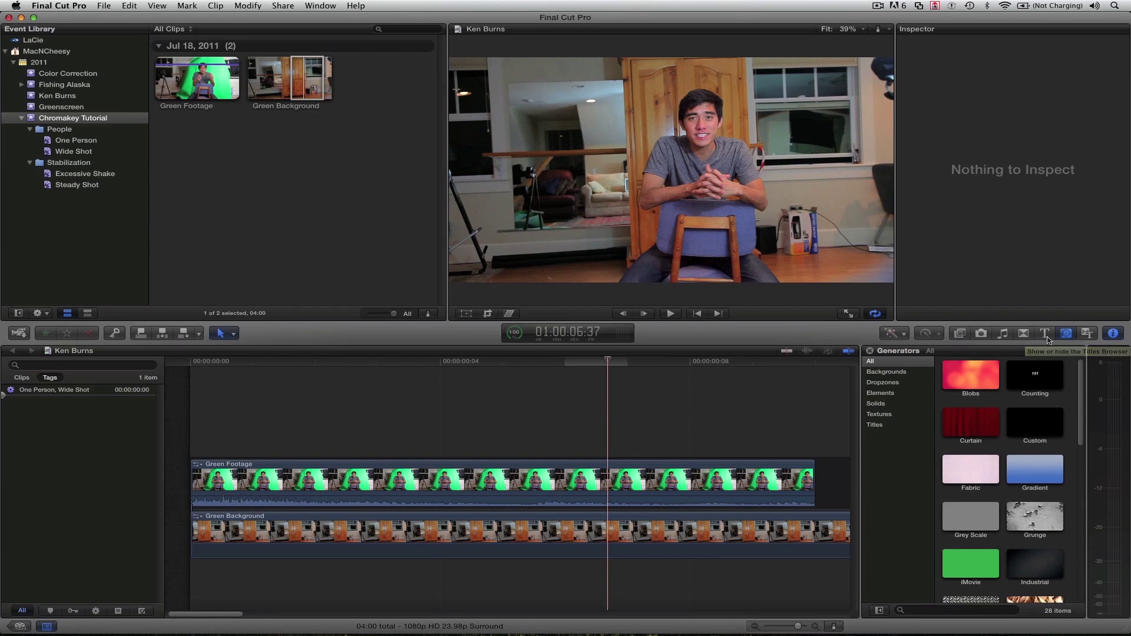
click(1044, 333)
scroll(1053, 449, down, 3)
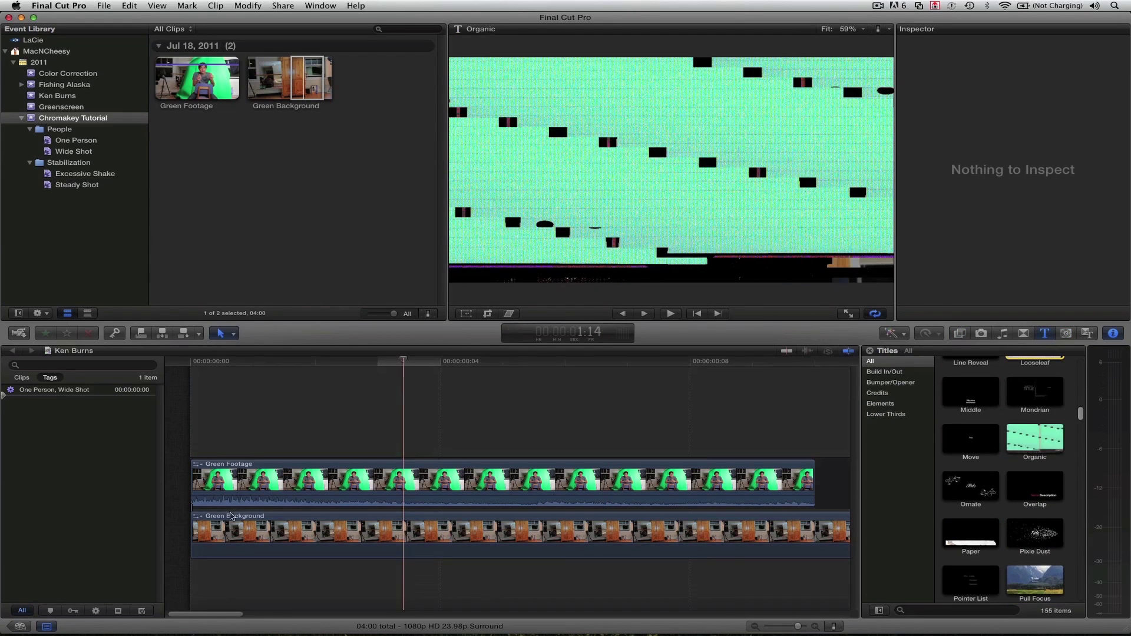
drag(1035, 438, 194, 513)
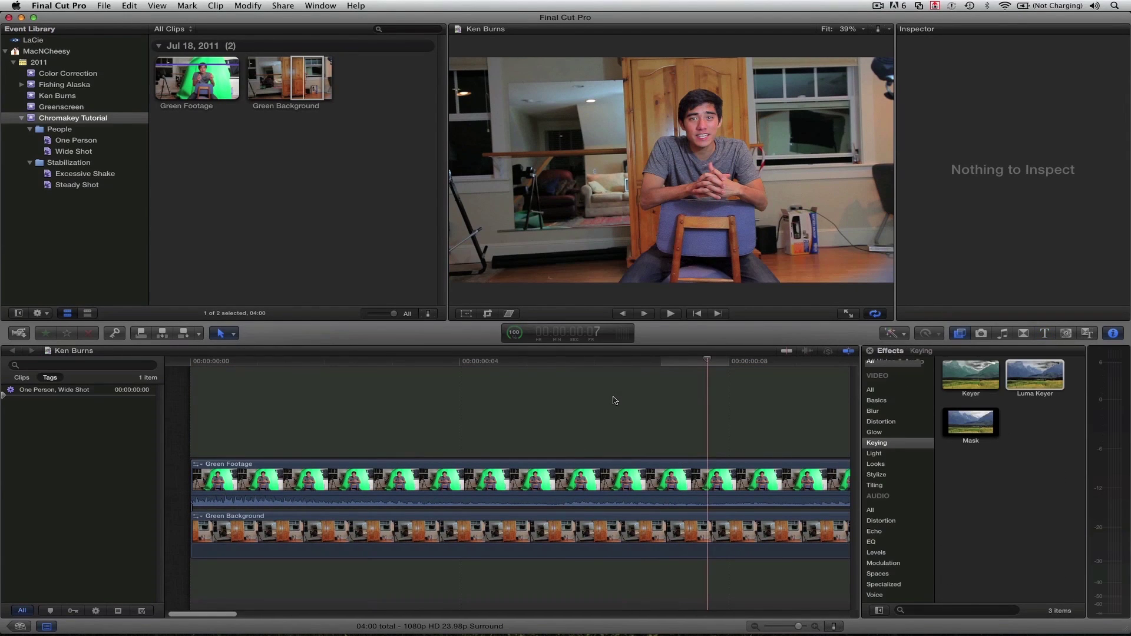
click(446, 361)
Use Transform to resize the keyed person and move them right, beside the wooden cabinet.
click(441, 485)
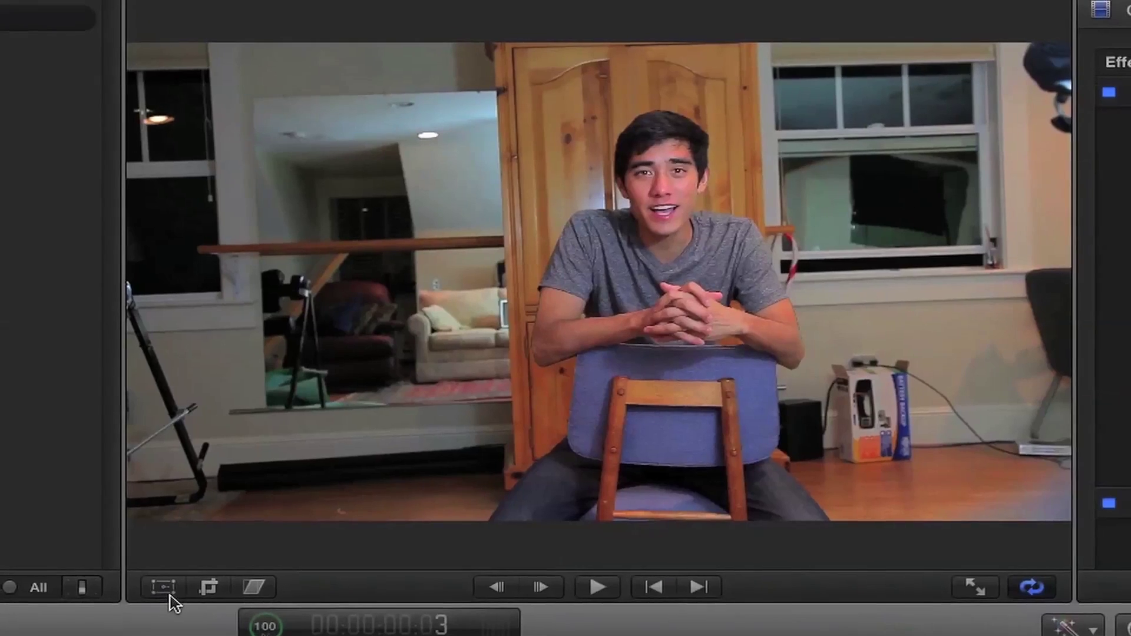
click(466, 313)
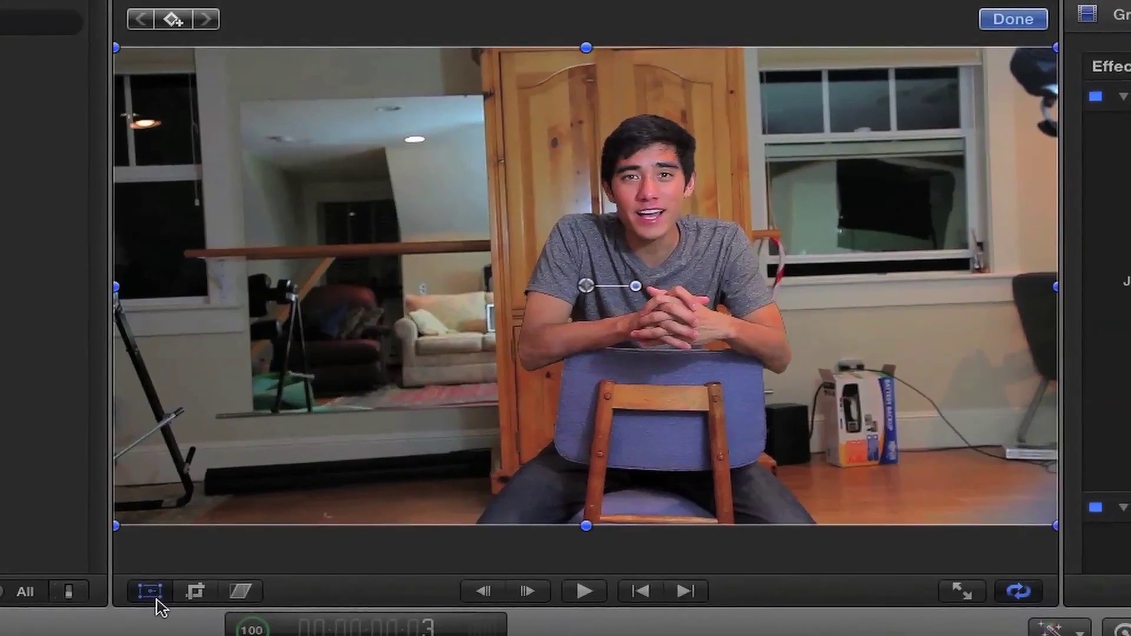
drag(604, 425, 577, 429)
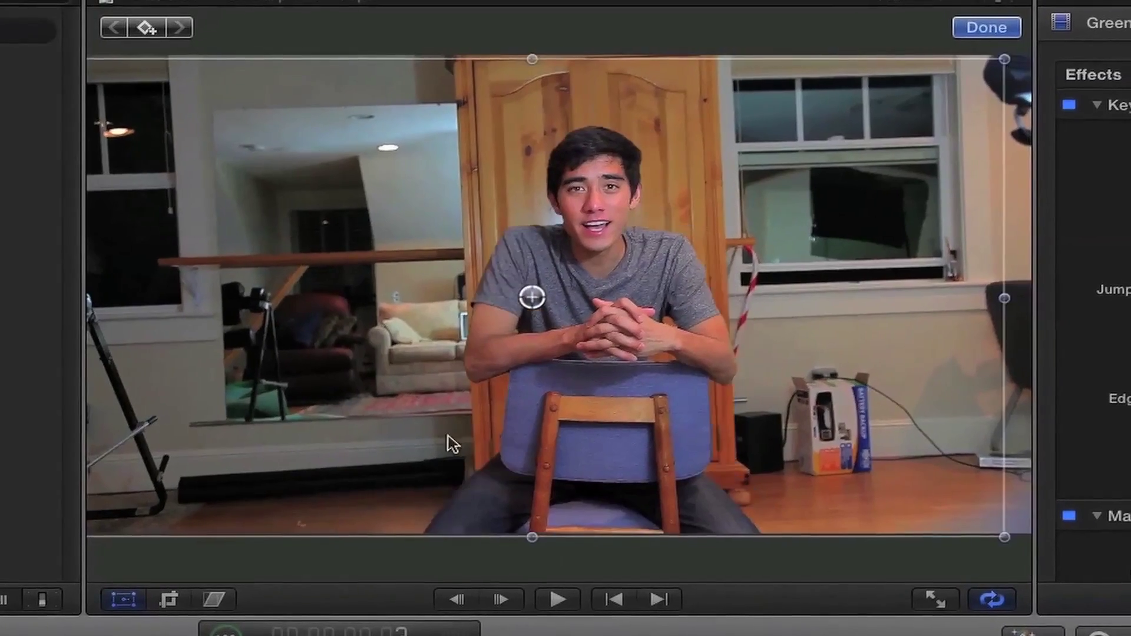
drag(452, 443, 243, 458)
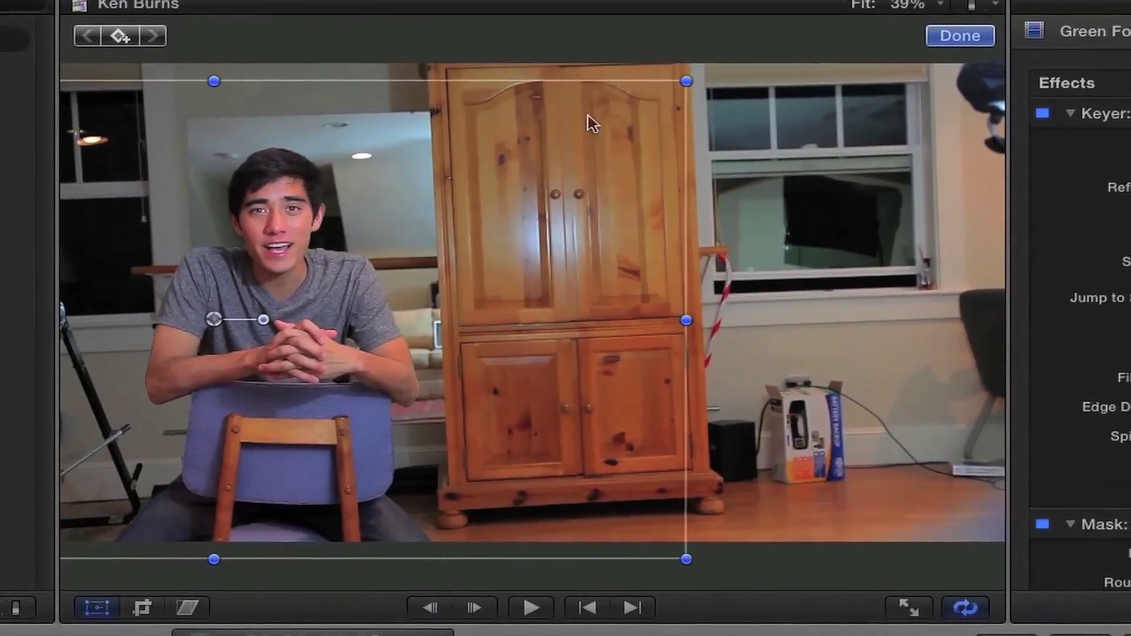
drag(686, 81, 713, 63)
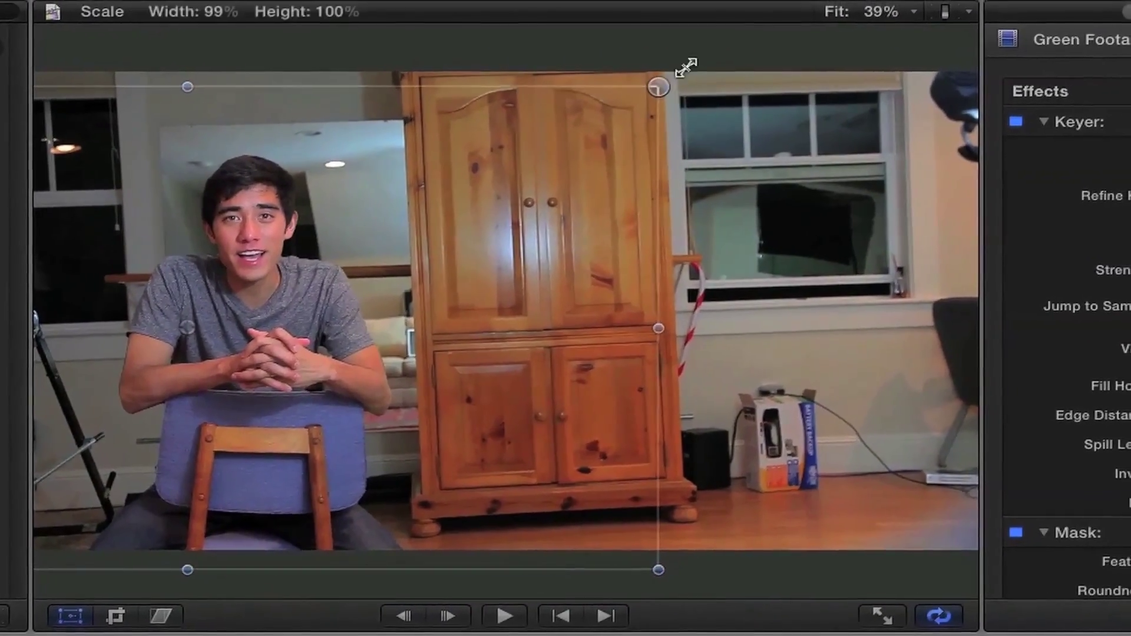
drag(318, 354, 325, 363)
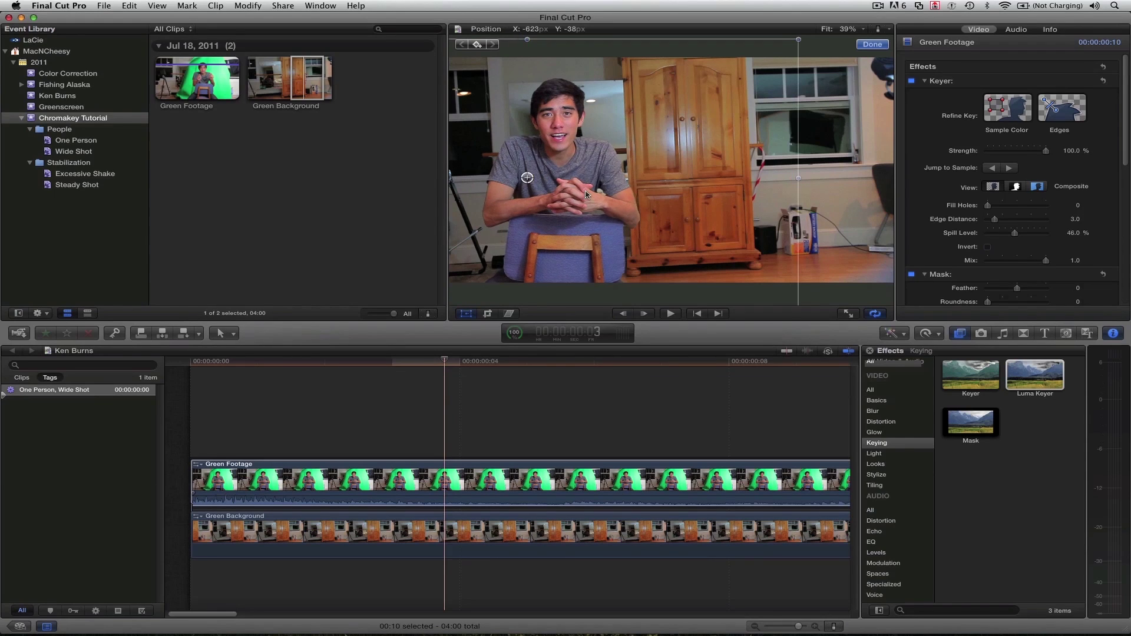
drag(586, 194, 795, 194)
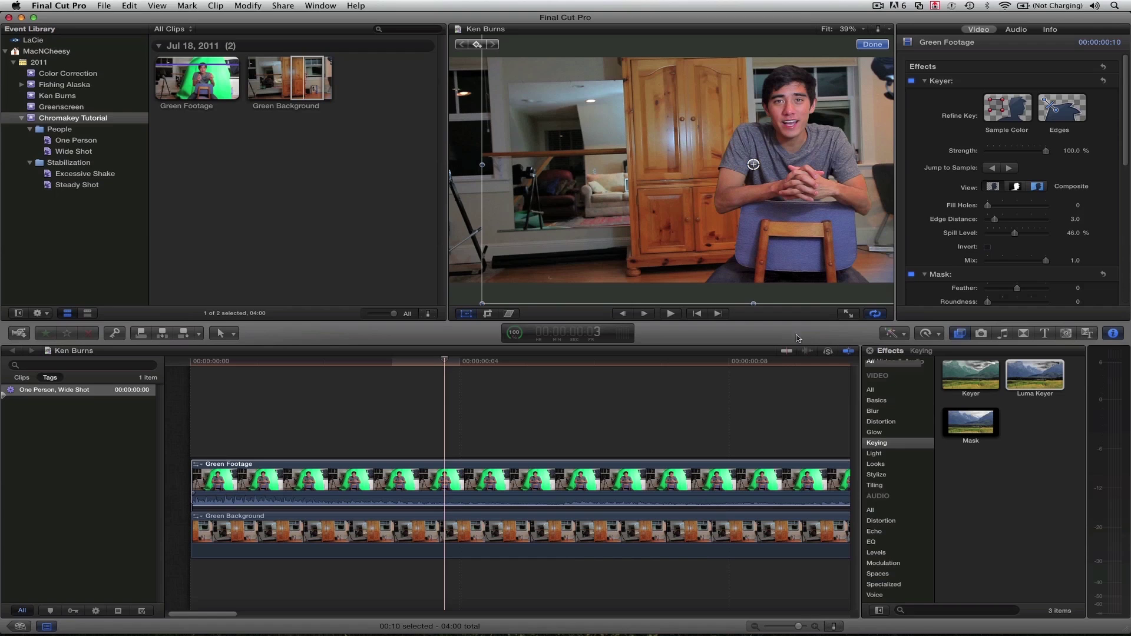
Delete Green Background and place the Underwater background generator beneath Green Footage.
click(437, 542)
key(Delete)
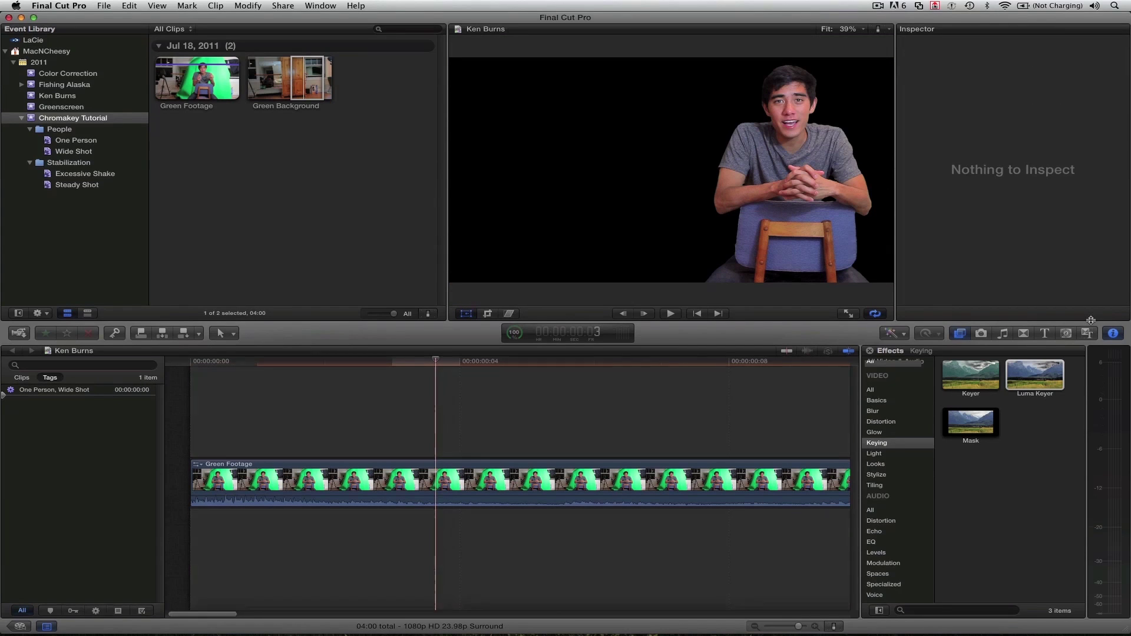
click(1065, 333)
click(910, 372)
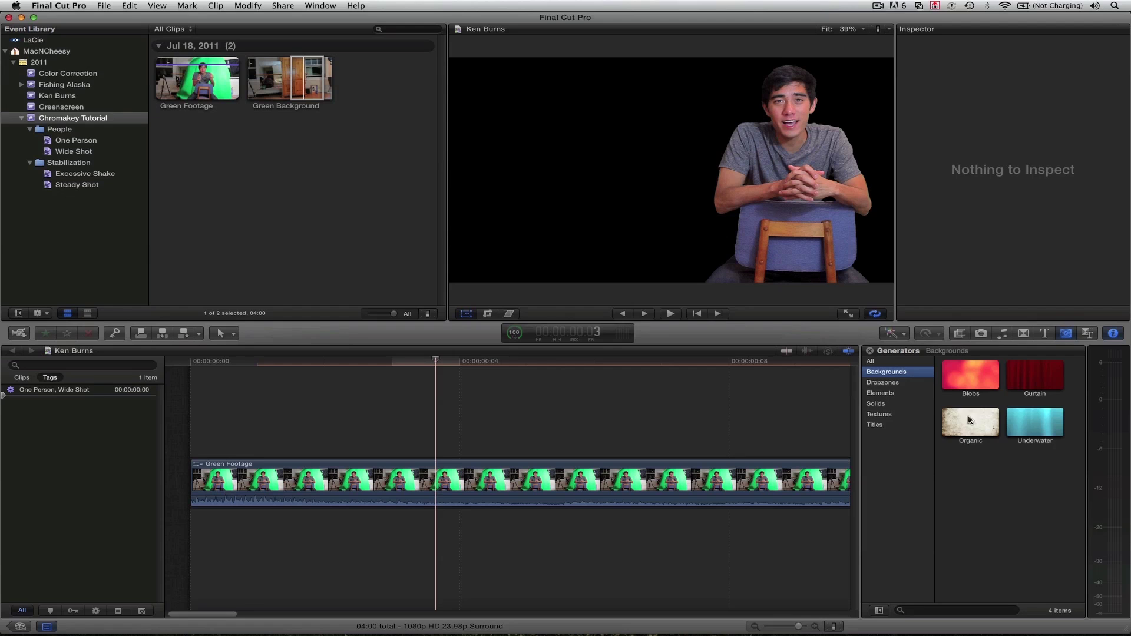
drag(1035, 422, 207, 529)
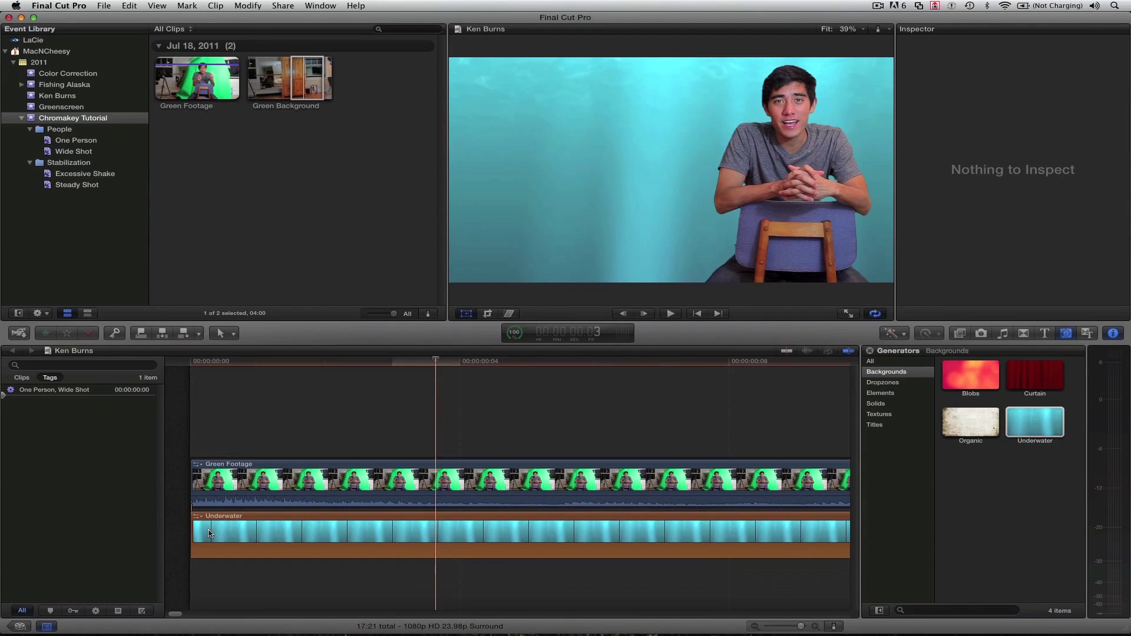